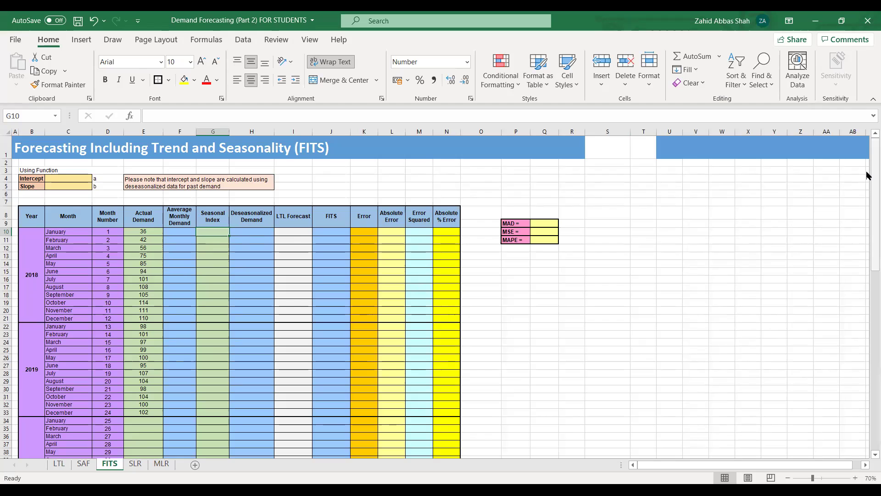
Calculate the overall Average Monthly Demand in E48 as the average of the actual demand in E10:E33.
drag(868, 176, 868, 201)
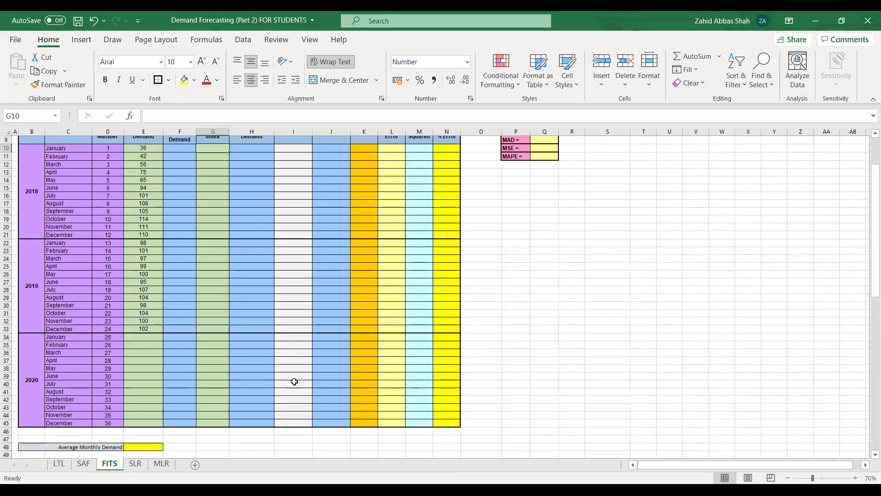
click(136, 445)
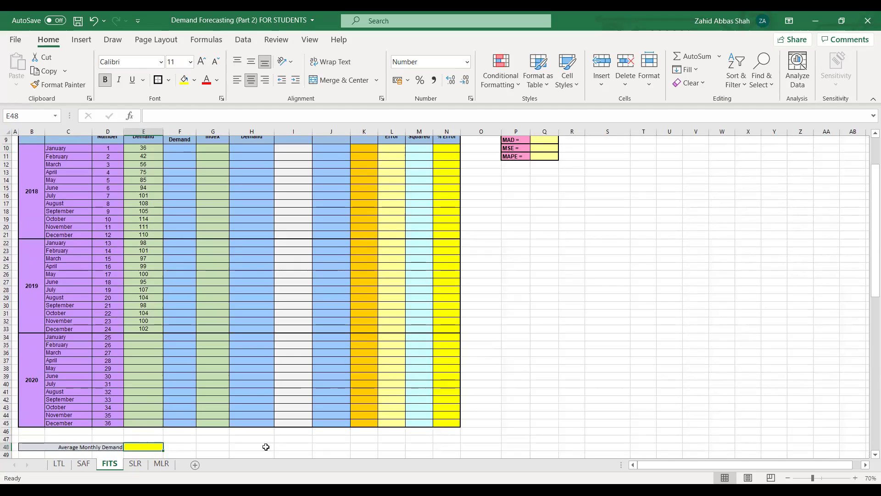
text(=a)
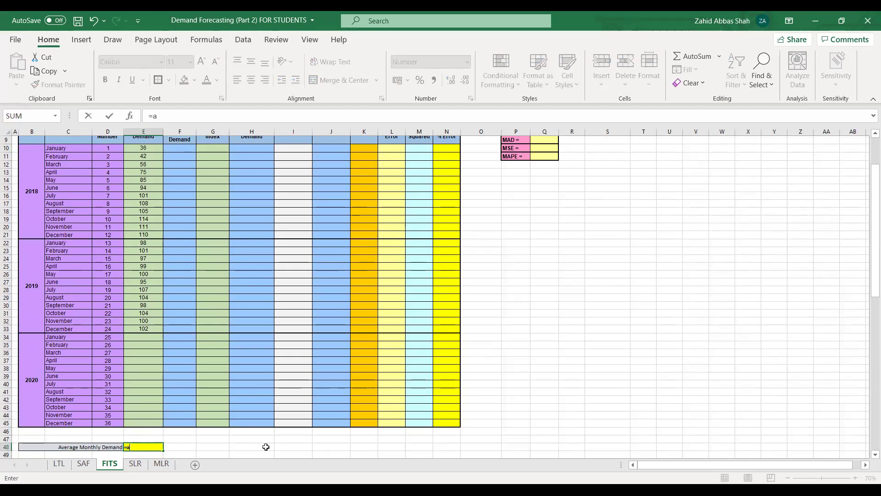
text(verage)
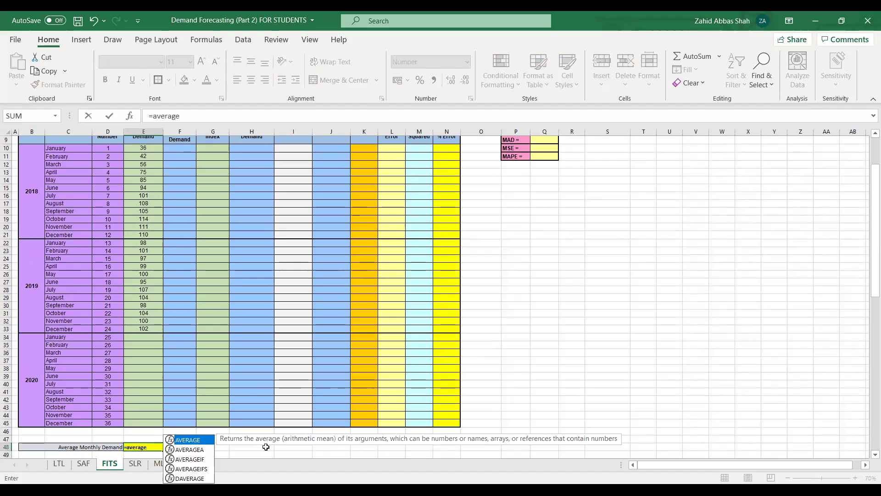
text(()
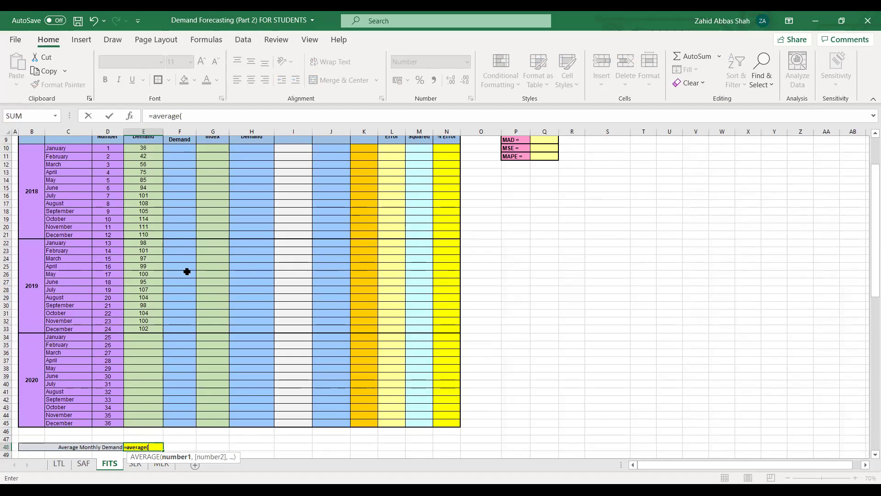
click(141, 149)
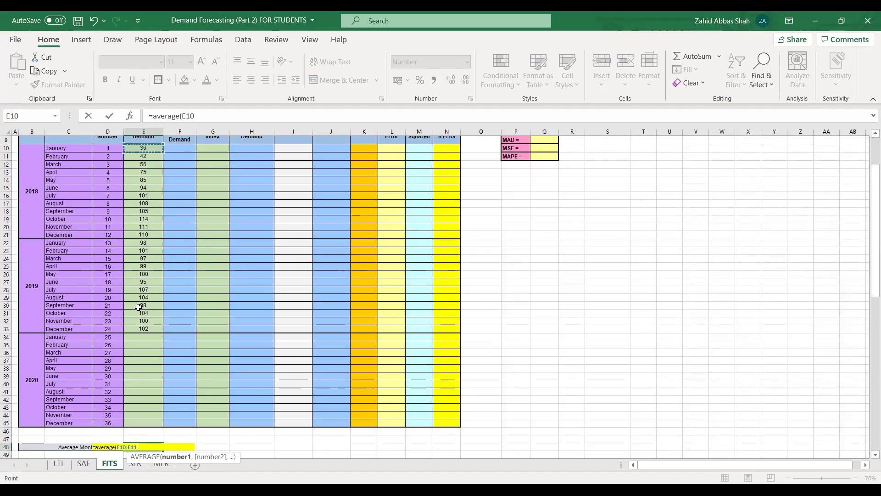
key(ctrl+shift+Down)
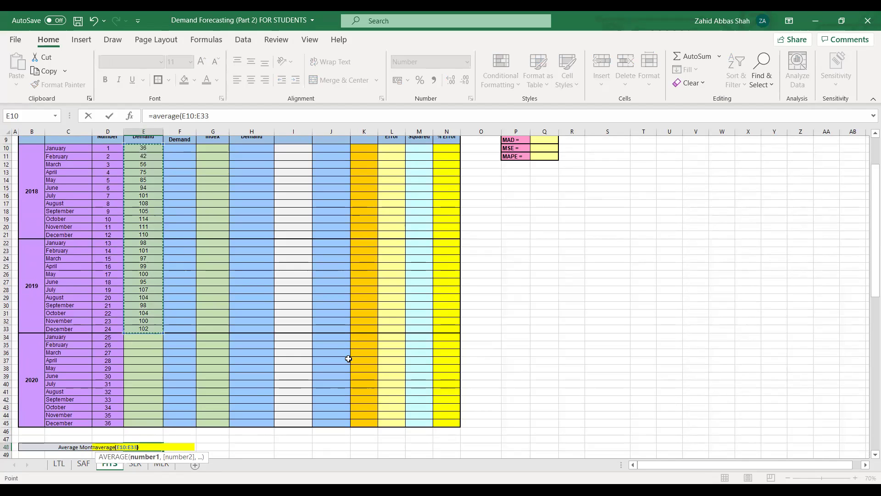
key(Return)
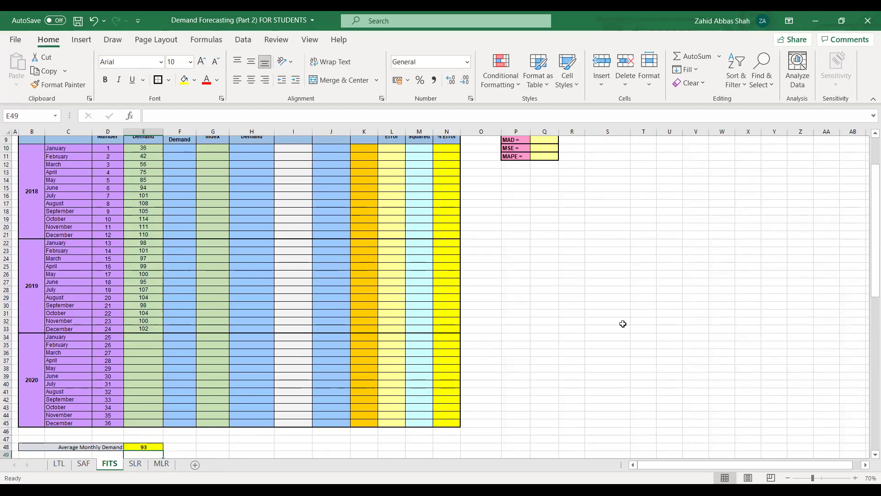
Enter =AVERAGE(E10,E22) in F10 to average the January demand of 2018 and 2019.
scroll(869, 247, up, 1)
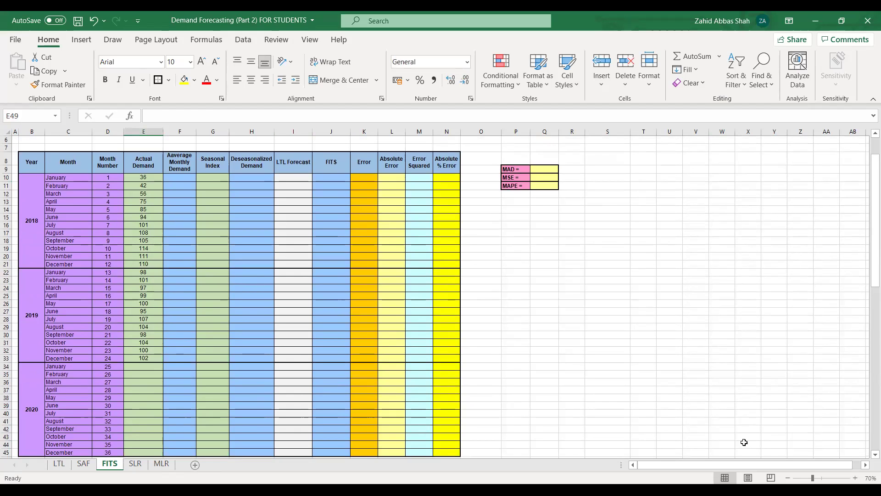
click(856, 478)
click(856, 478)
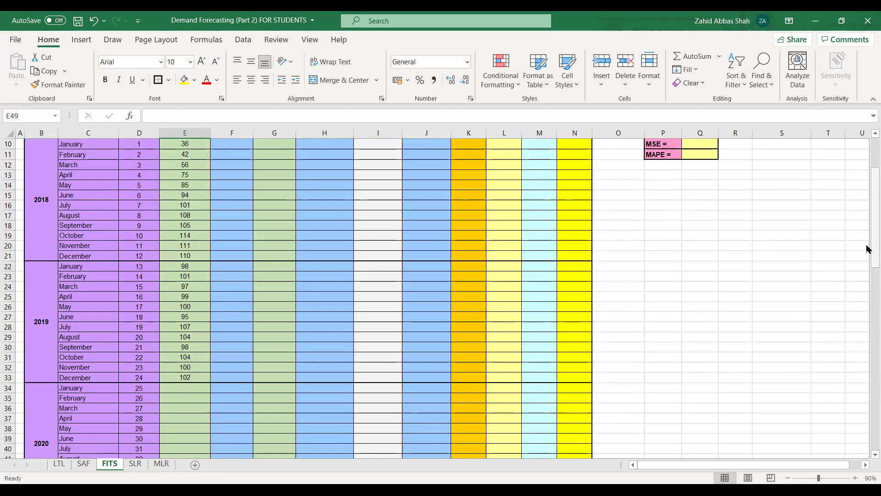
scroll(868, 248, up, 3)
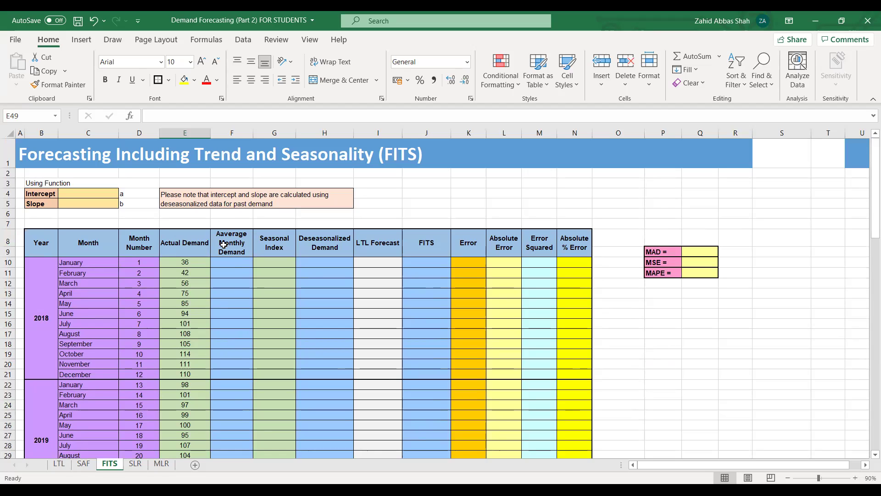
click(234, 261)
text(=)
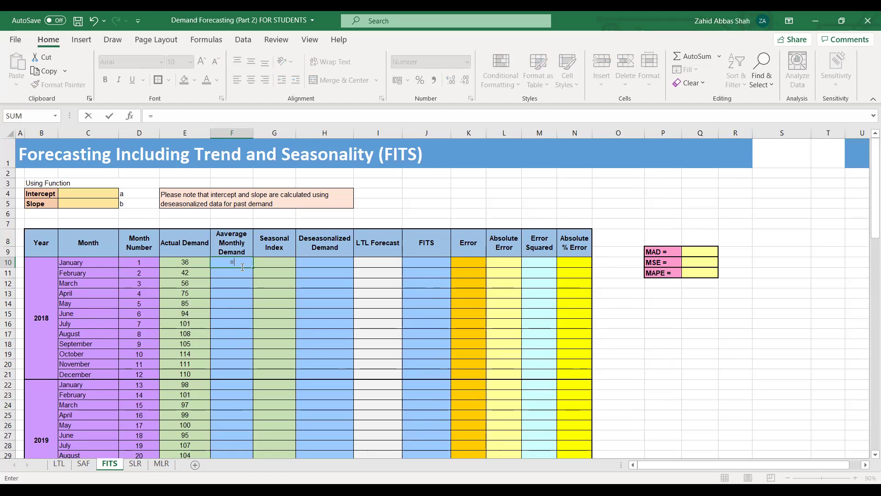
text(average()
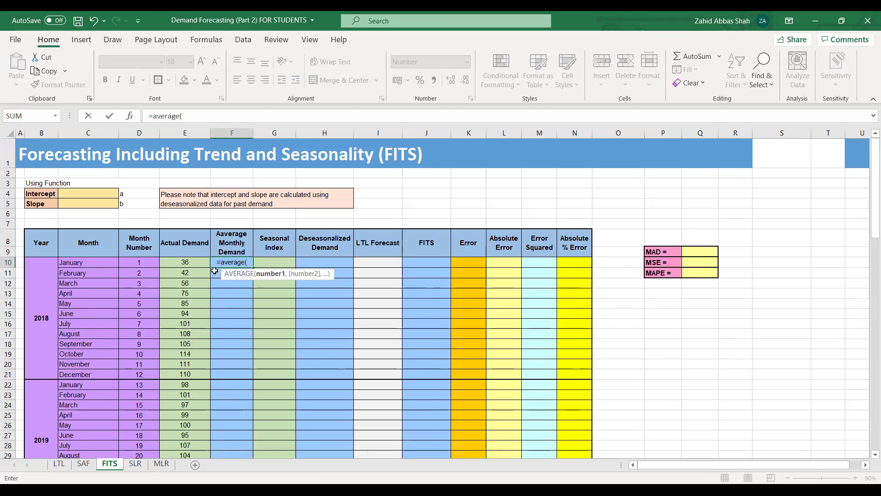
click(197, 262)
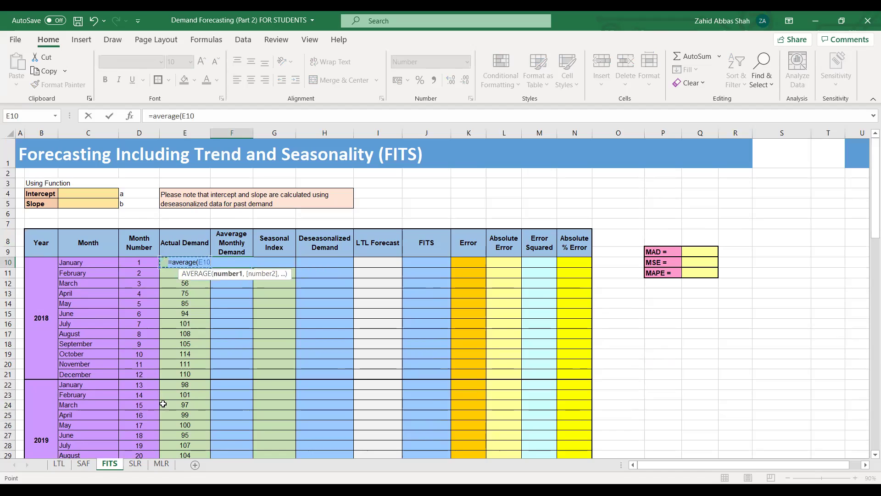
click(180, 385)
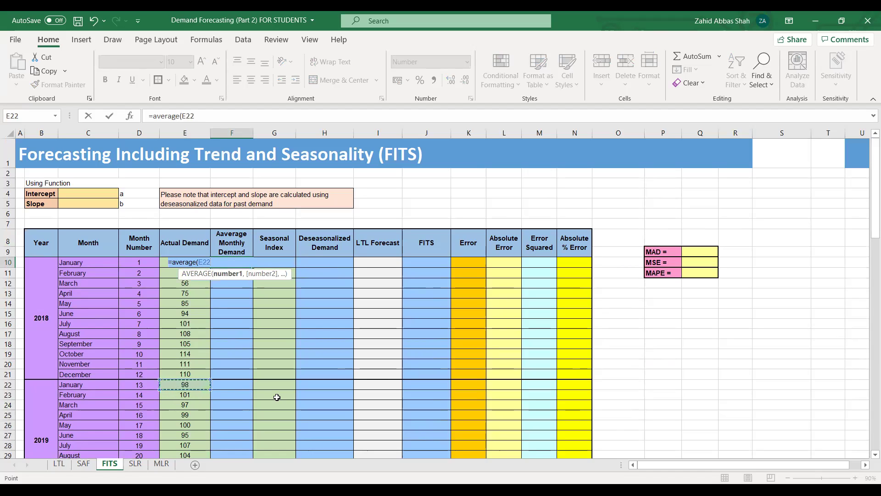
text())
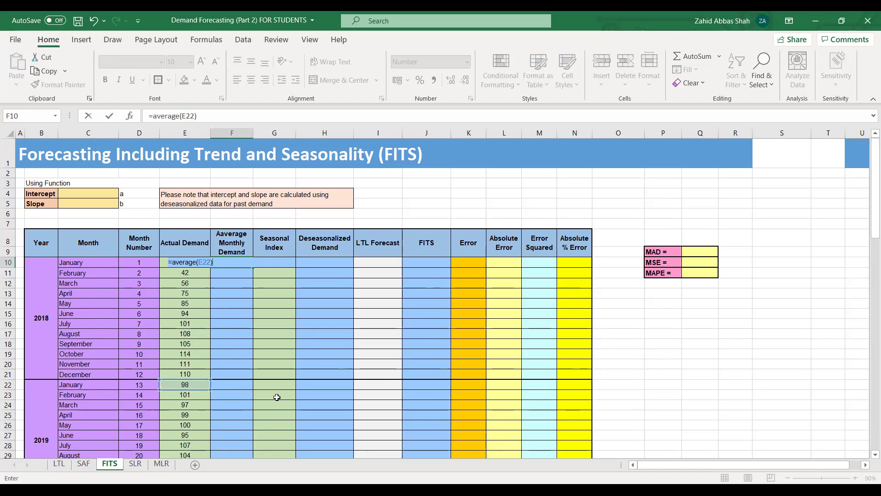
key(BackSpace)
key(BackSpace)
key(BackSpace)
key(BackSpace)
click(162, 263)
text(,)
click(196, 385)
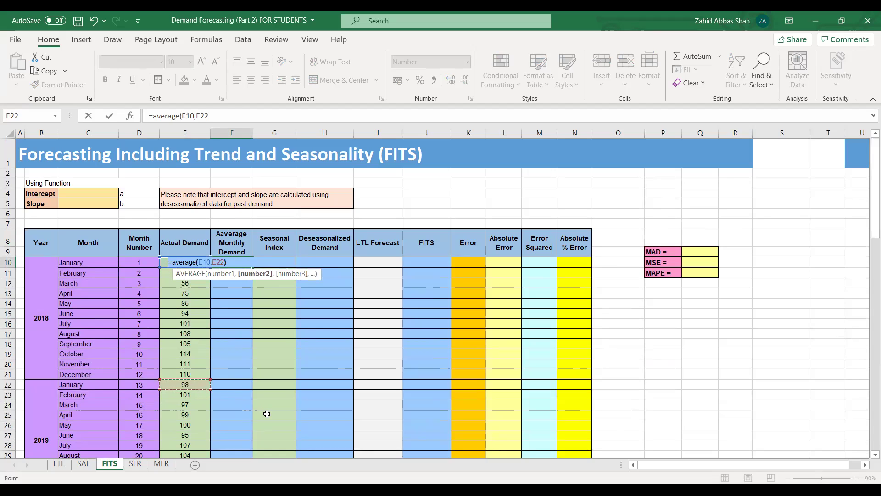
key(Return)
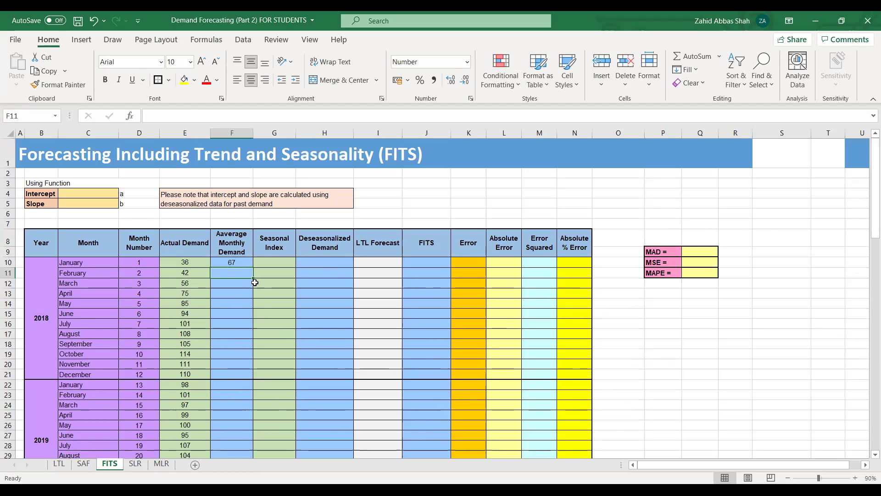
Highlight the January actual demand cells E10 and E22 with yellow fill.
click(197, 263)
click(184, 80)
click(188, 383)
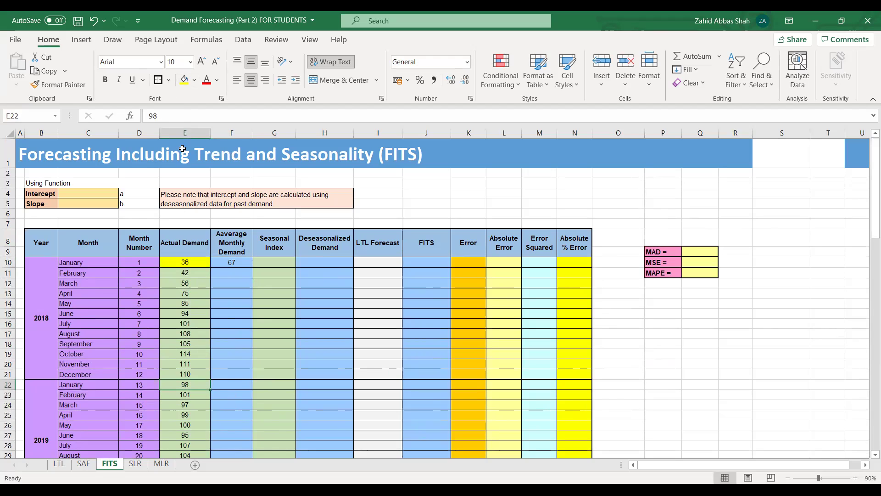
click(184, 80)
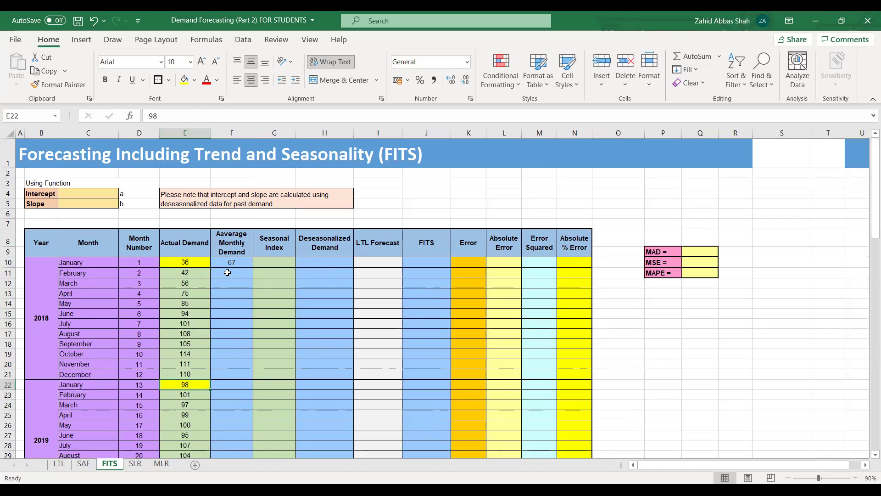
click(227, 272)
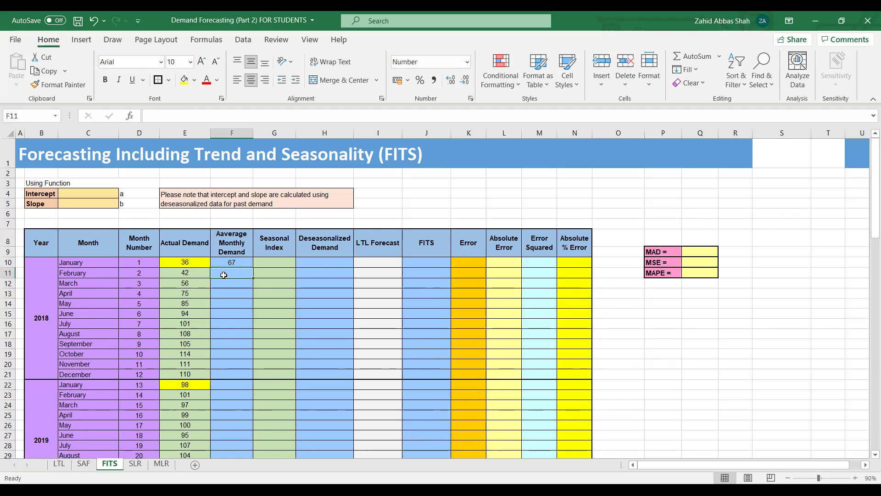
click(172, 271)
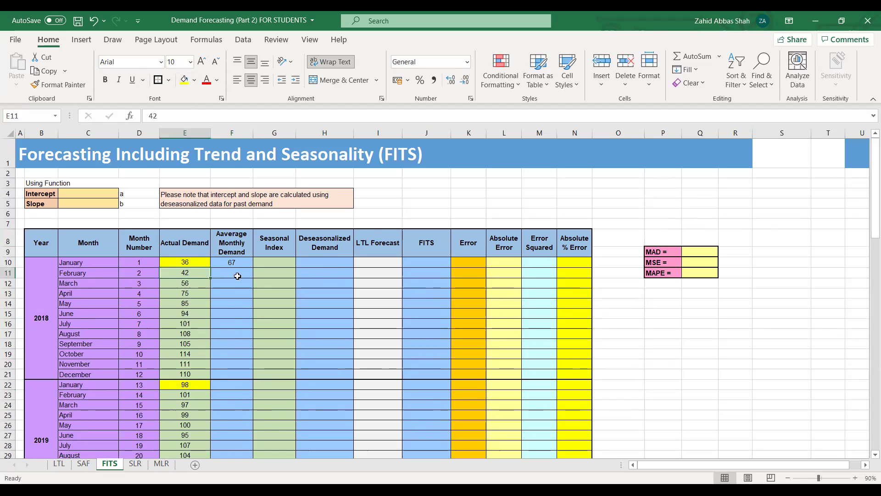
click(186, 394)
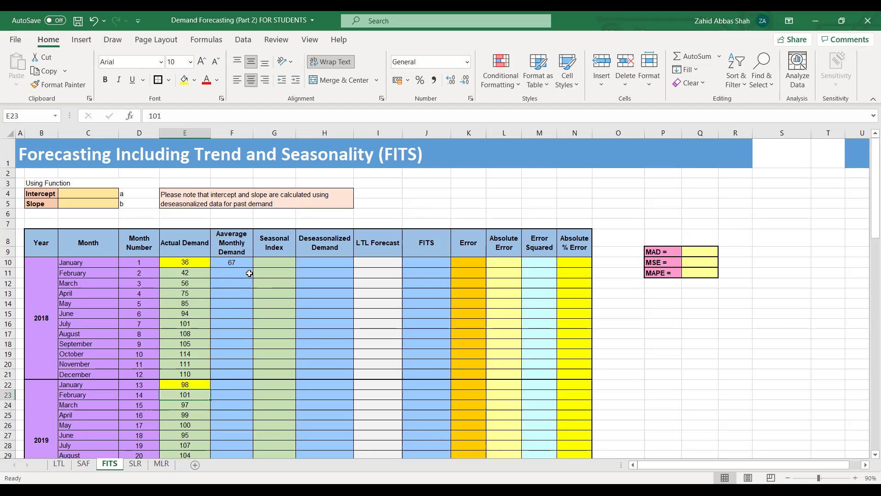
Fill the average monthly demand formula from F10 down to December 2018 in F21.
click(237, 261)
drag(253, 270, 256, 375)
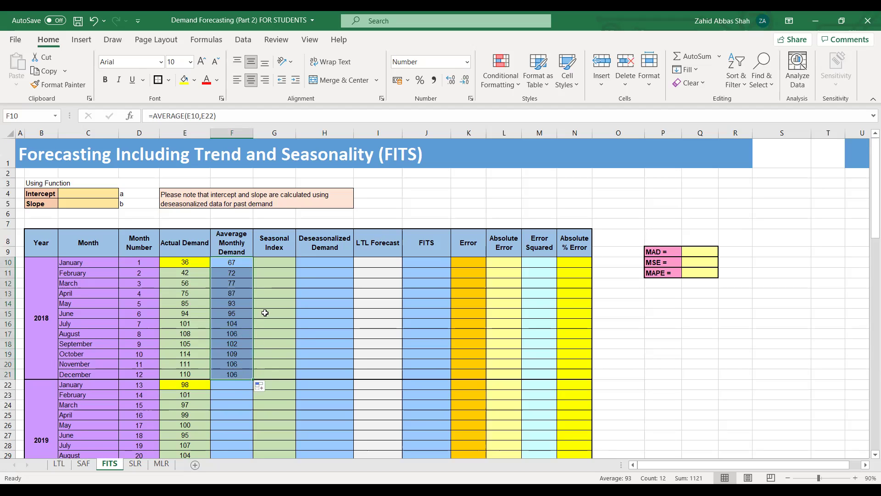
click(299, 303)
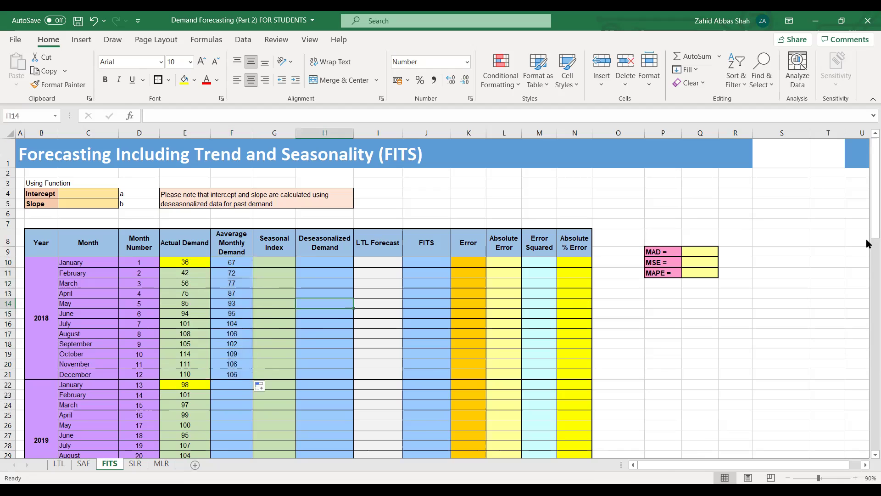
Copy the 2018 monthly averages in F10:F21 and paste them as values into the 2019 rows starting at F22.
drag(868, 206, 868, 230)
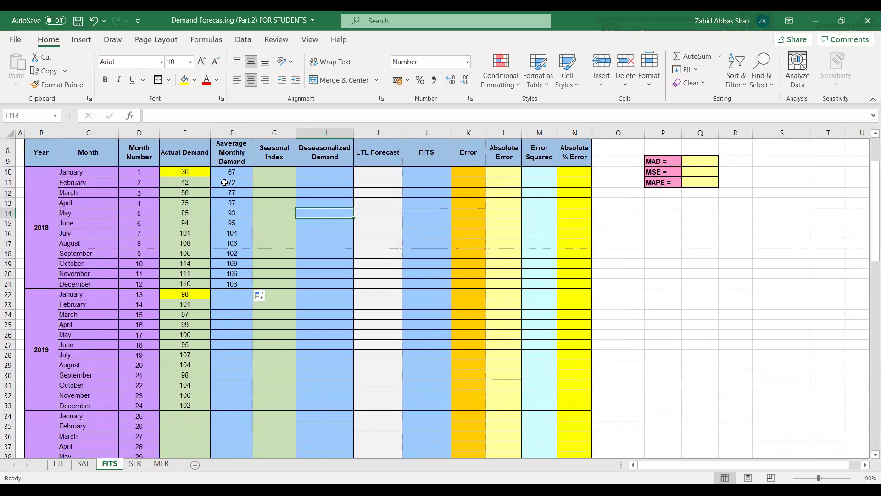
drag(232, 172, 249, 285)
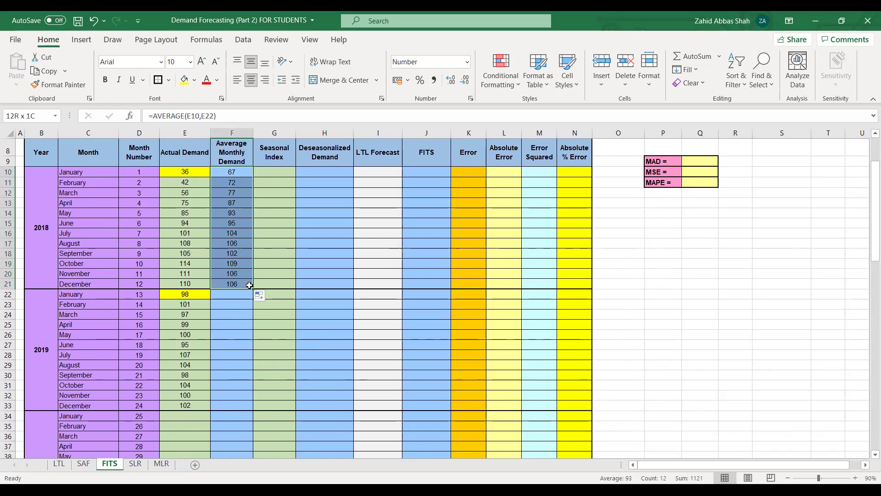
key(ctrl+c)
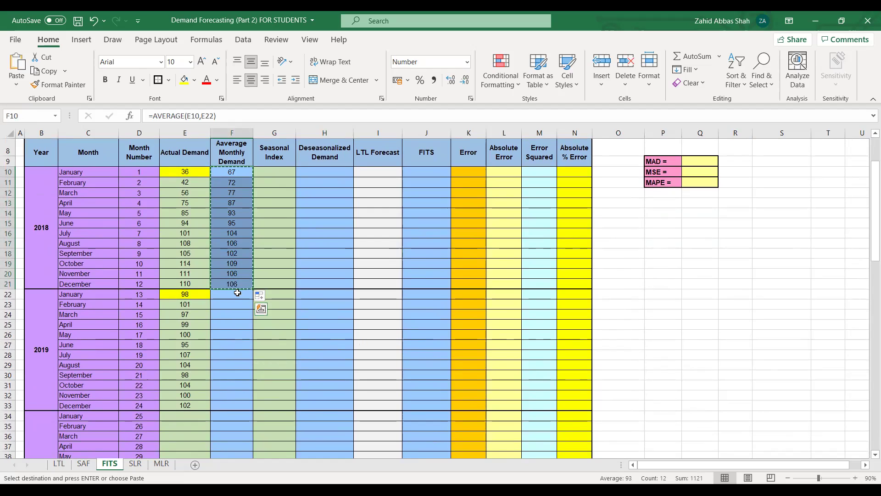
click(237, 292)
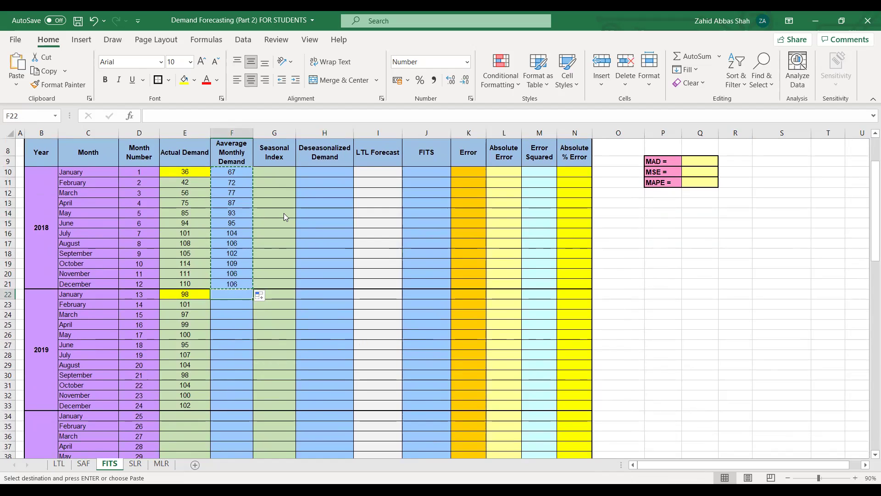
key(ctrl+v)
key(Escape)
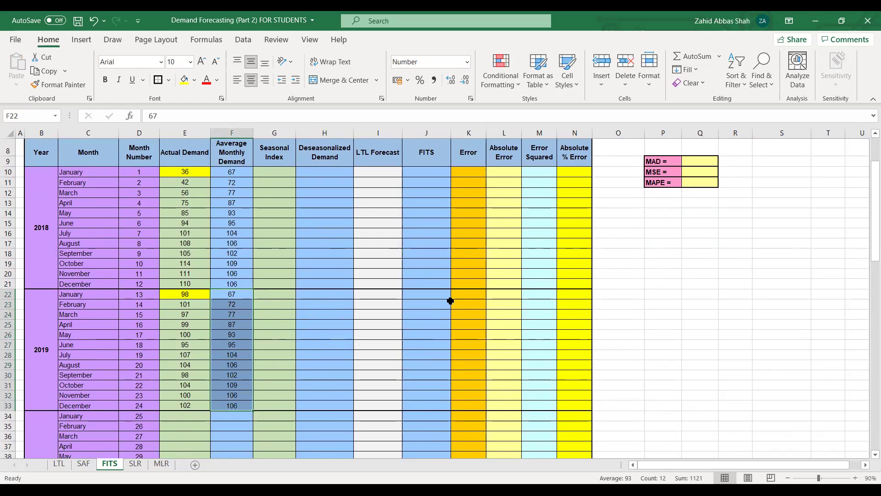
click(448, 304)
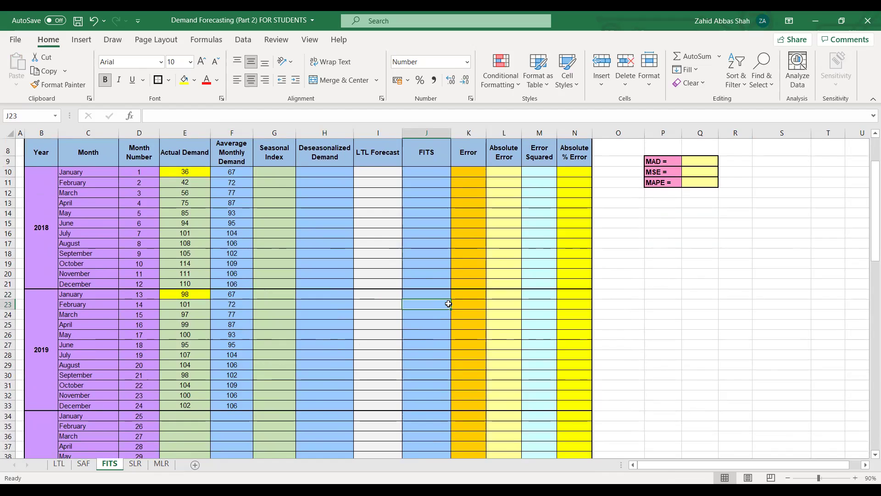
Enter =F10/E48 in G10 to calculate the January 2018 seasonal index from the overall average monthly demand.
click(277, 172)
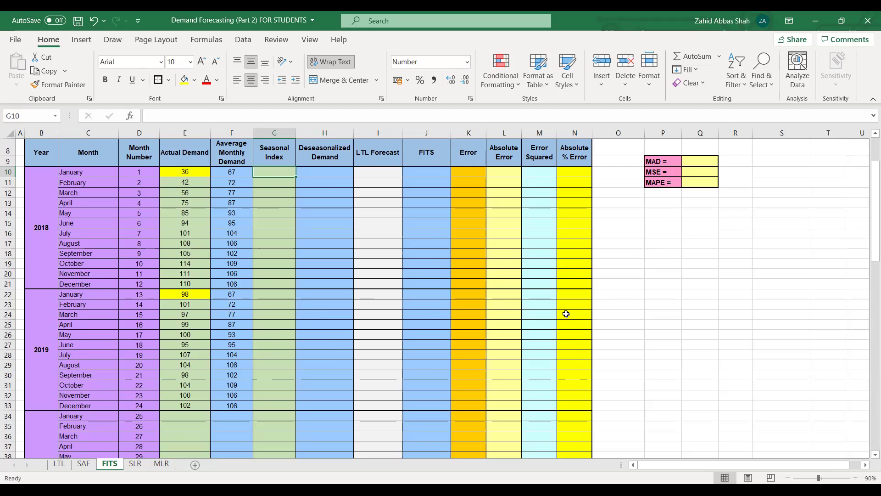
text(=)
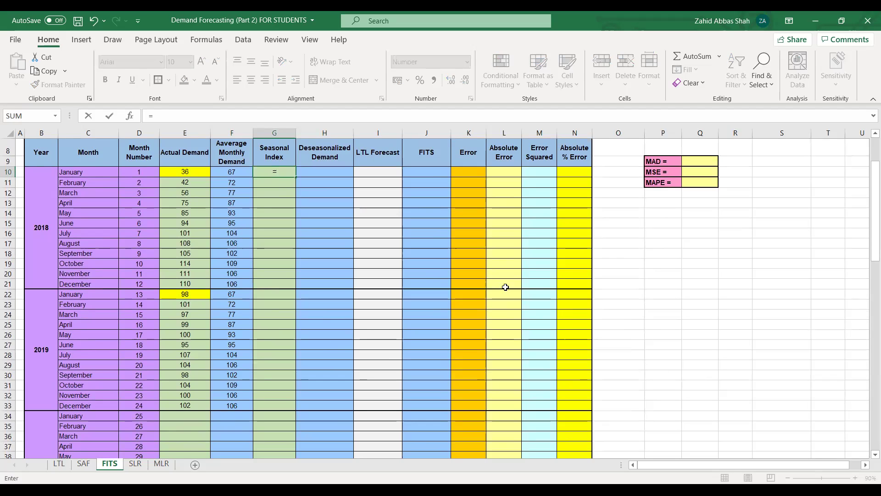
click(232, 170)
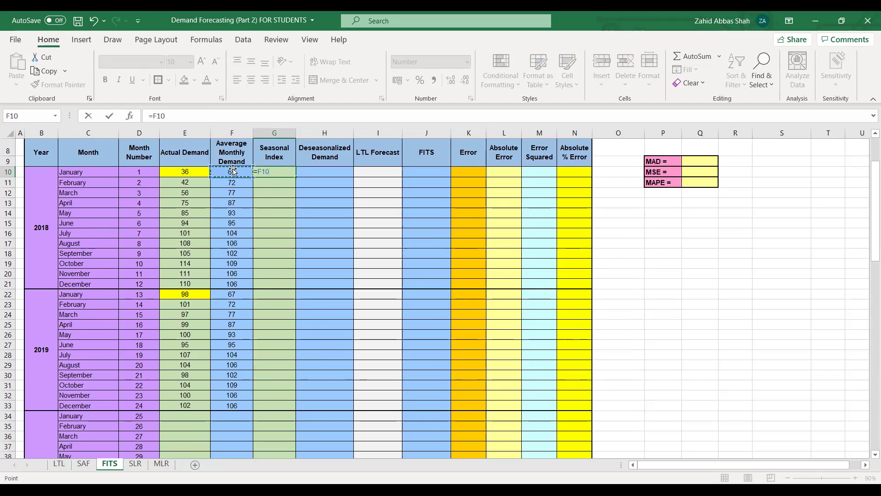
text(/)
drag(868, 207, 868, 278)
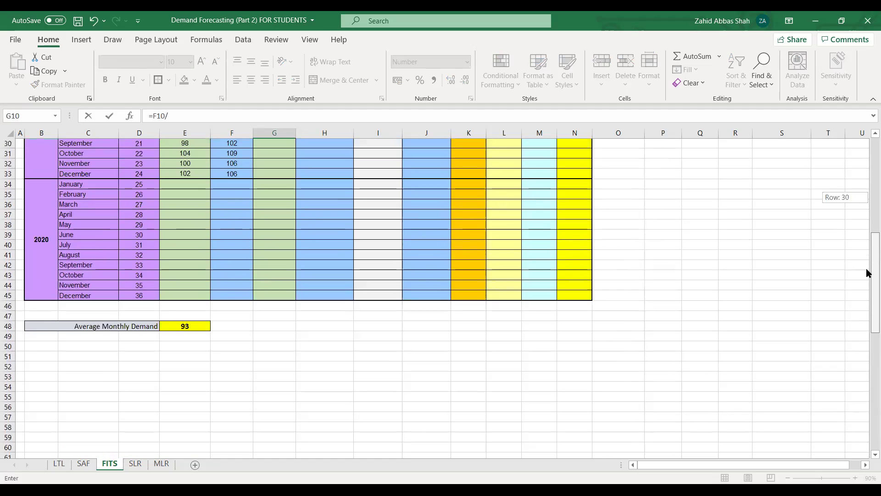
click(186, 325)
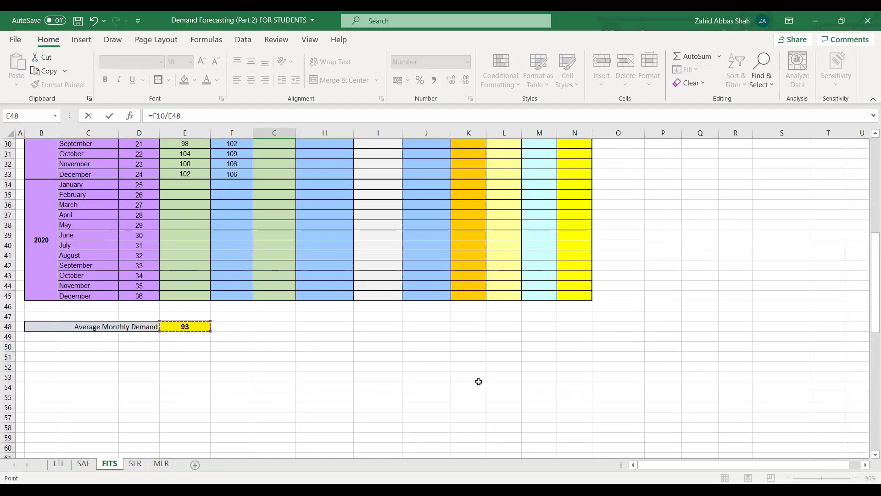
key(Return)
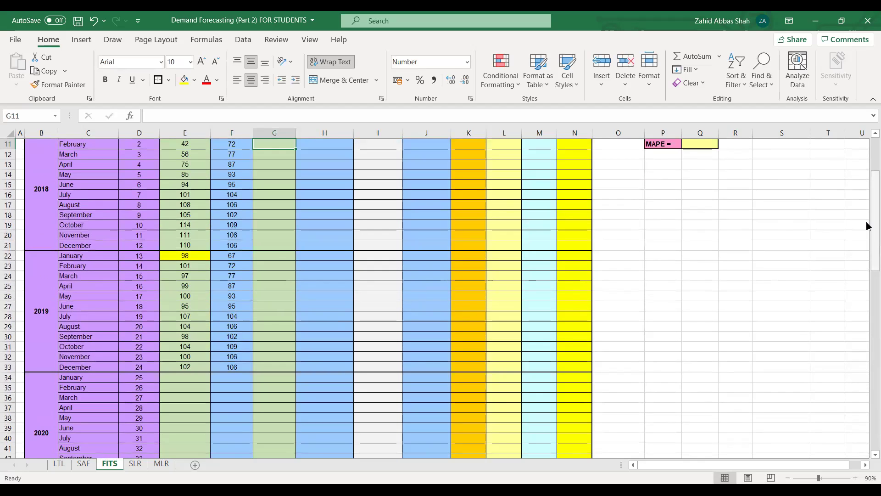
Make the E48 reference in the G10 formula absolute, so it reads =F10/$E$48.
drag(867, 226, 867, 193)
click(265, 262)
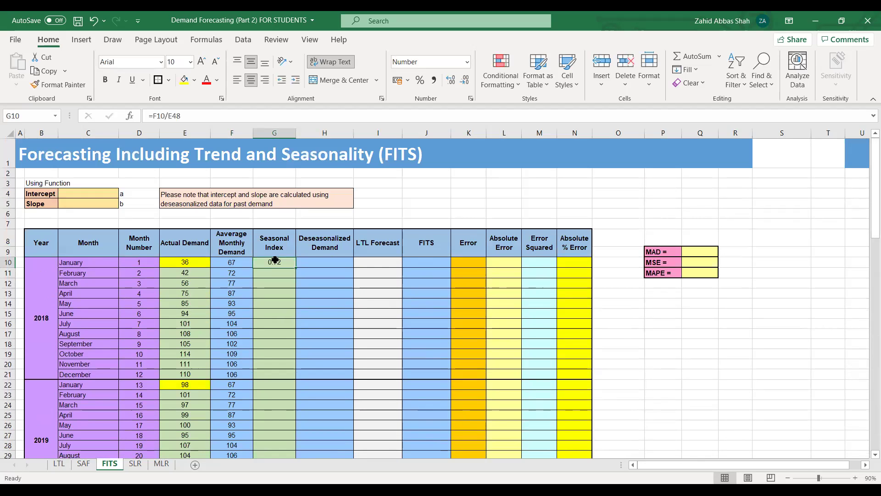
click(176, 115)
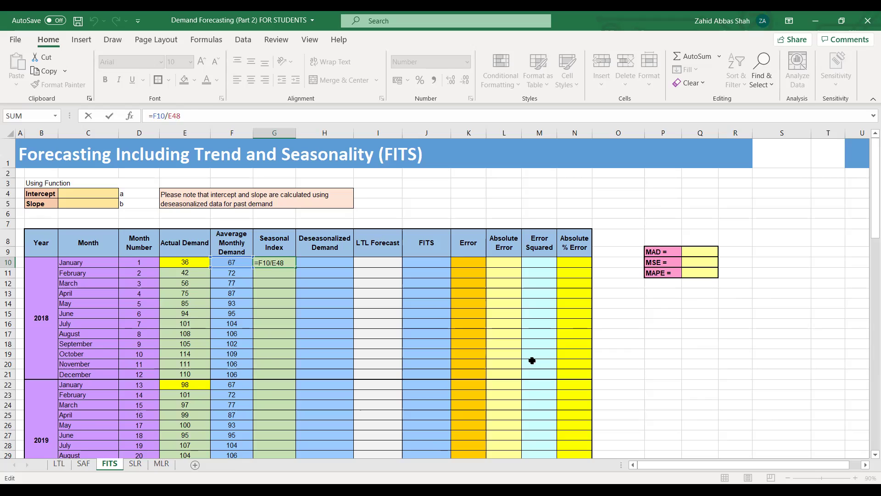
key(F4)
key(Return)
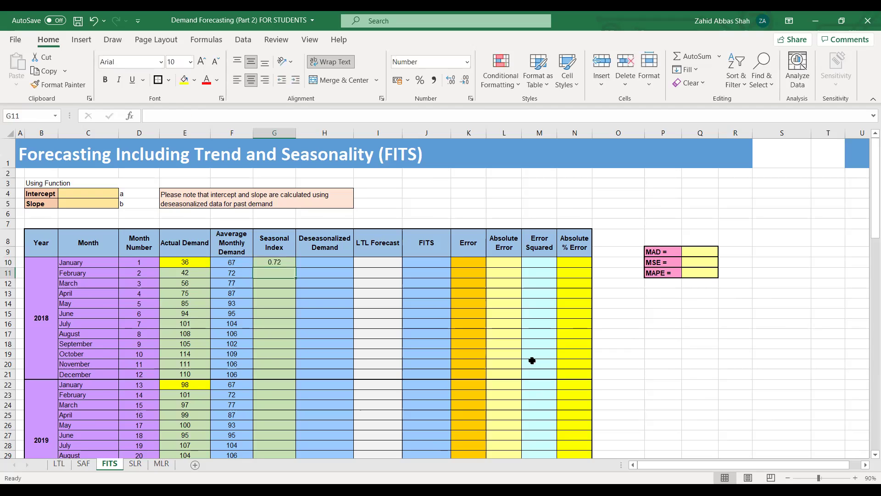
Fill the seasonal index formula from G10 down to December 2019 in G33.
click(285, 263)
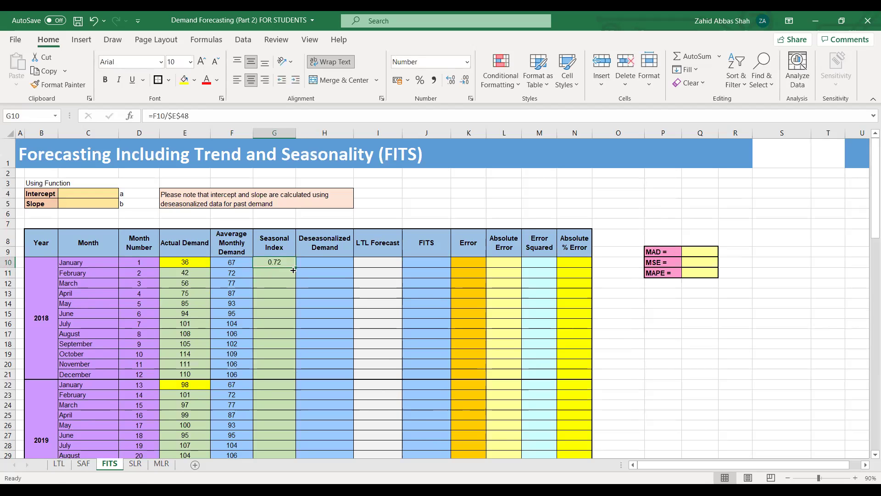
drag(296, 267, 292, 394)
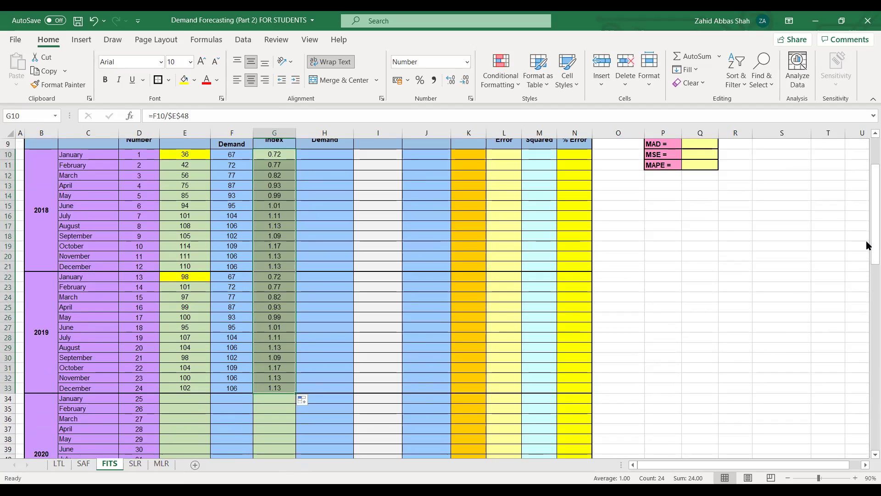
drag(869, 244, 869, 236)
click(362, 295)
Highlight the January and February seasonal indices of both years (G10, G22, G11 and G23) with yellow fill.
click(280, 182)
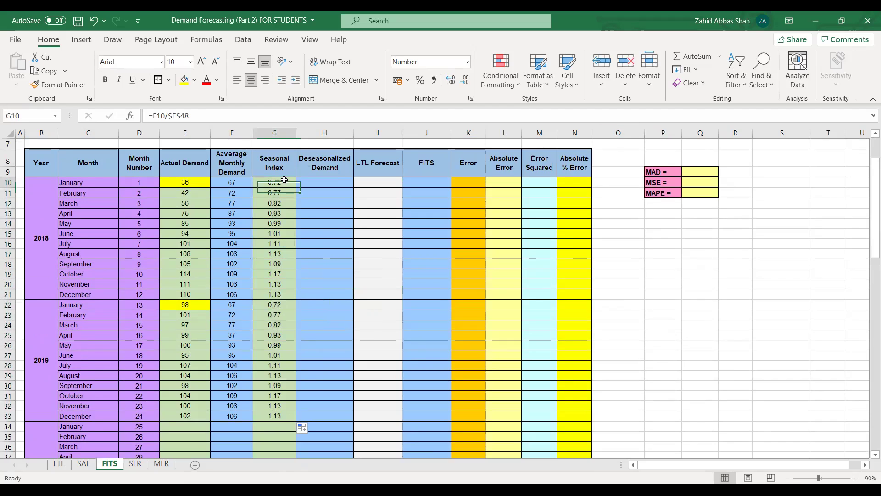
click(183, 86)
click(281, 305)
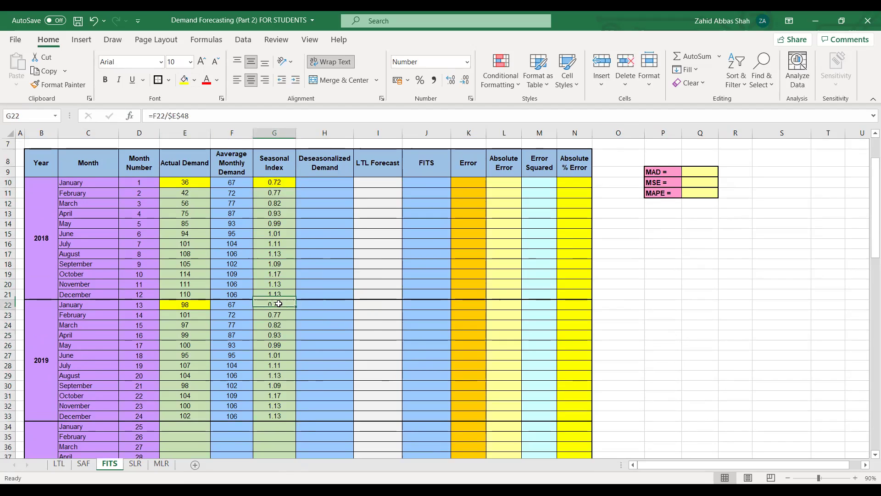
click(184, 82)
click(277, 194)
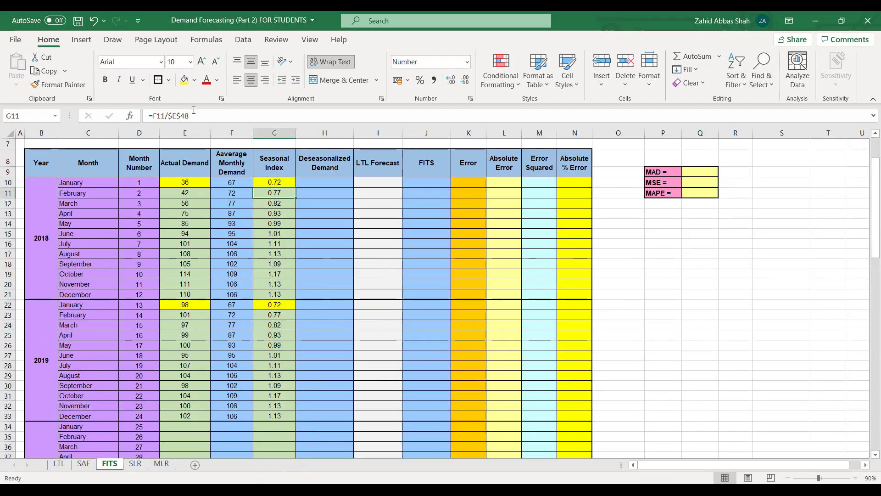
click(183, 82)
click(274, 317)
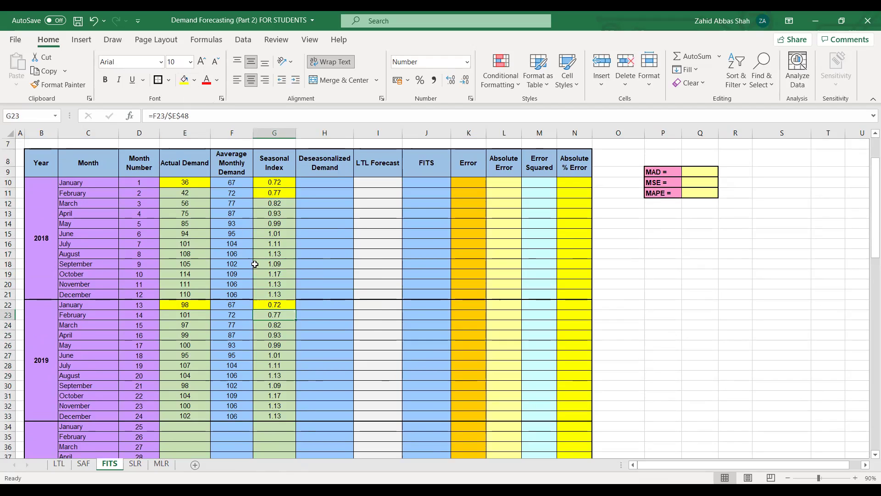
click(185, 82)
click(465, 302)
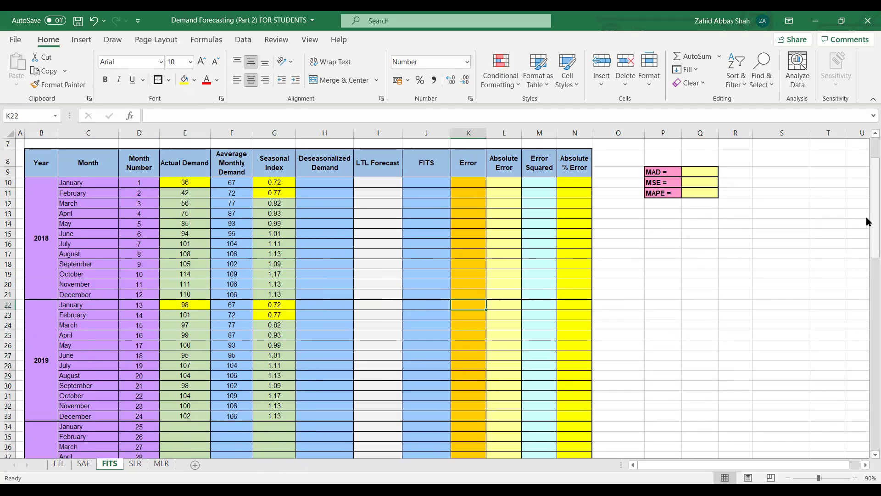
Enter =E10/G10 in H10 to calculate the deseasonalized demand for January 2018.
scroll(867, 222, up, 2)
click(343, 262)
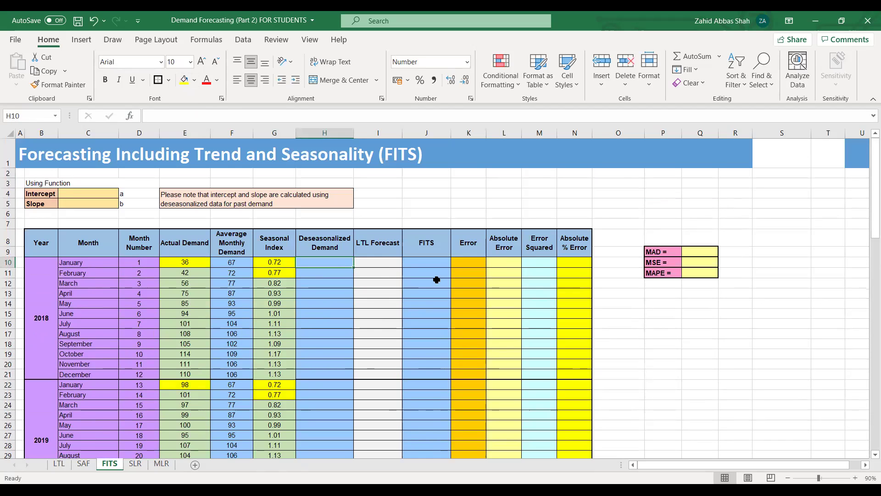
text(=)
click(185, 262)
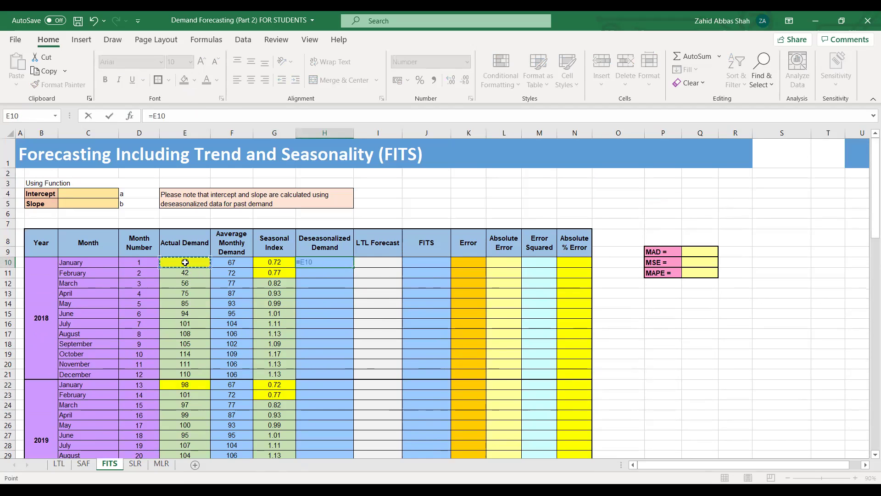
text(/)
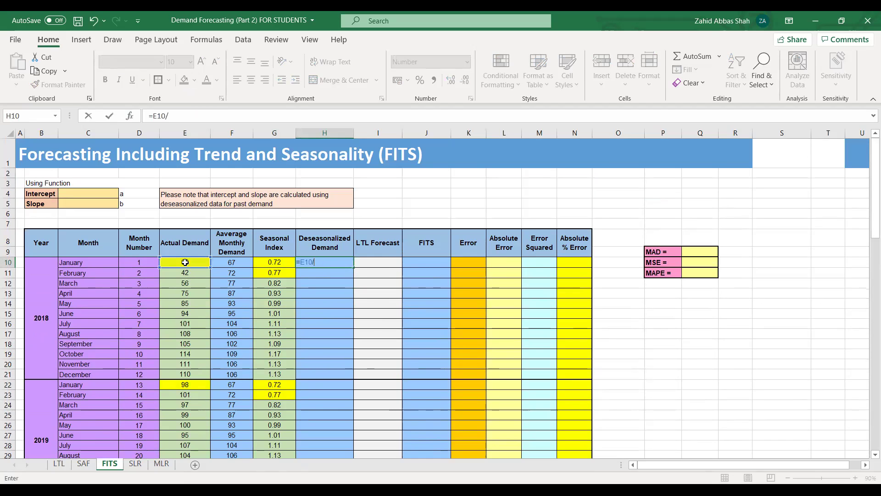
click(269, 260)
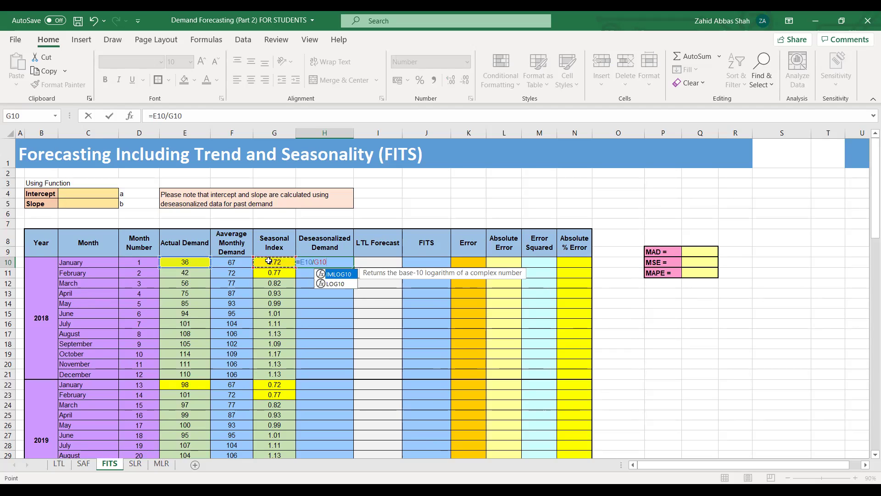
key(Return)
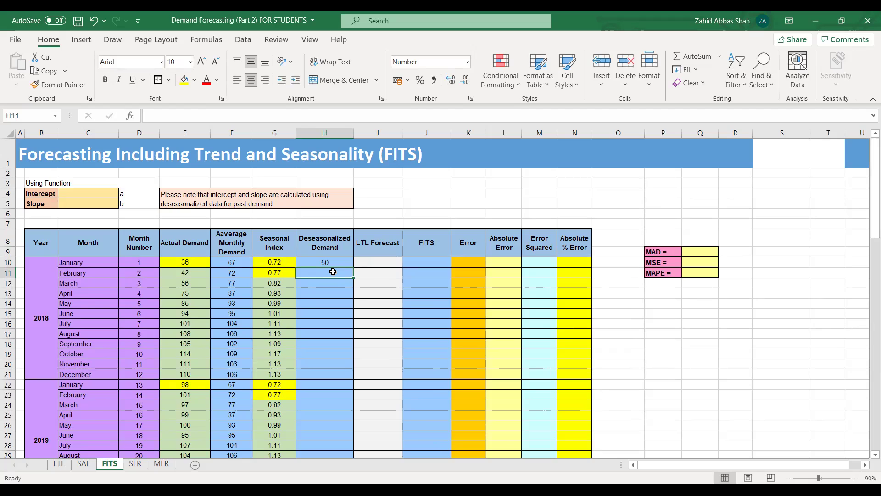
Enter =E11/G11 in H11 to calculate the deseasonalized demand for February 2018.
text(=)
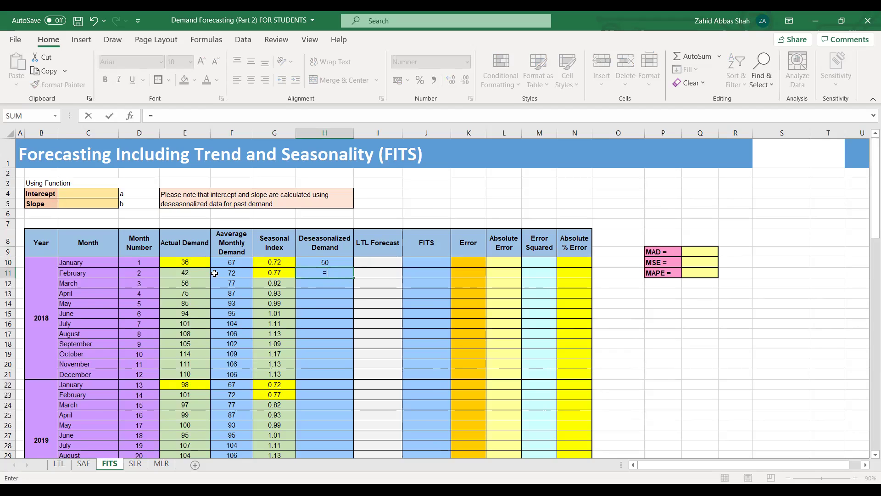
click(191, 273)
text(/)
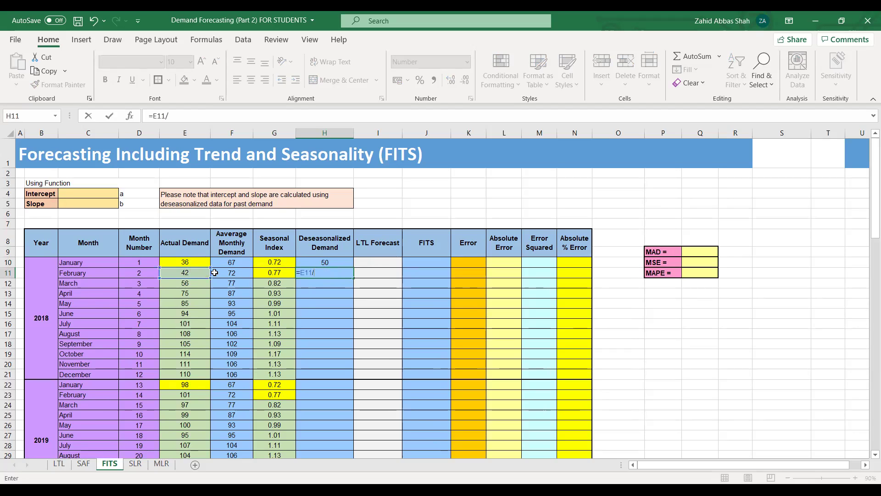
click(271, 271)
key(Return)
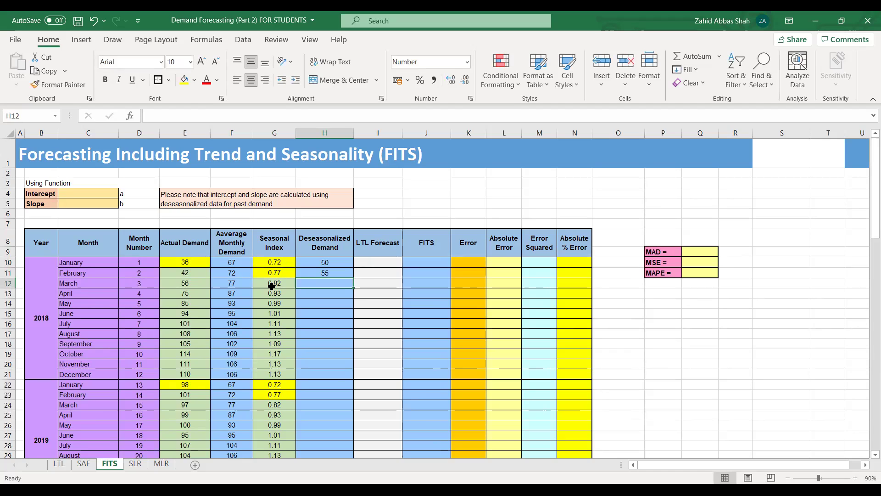
Enter =E12/G12 in H12 to calculate the deseasonalized demand for March 2018.
click(184, 281)
text(=)
click(170, 281)
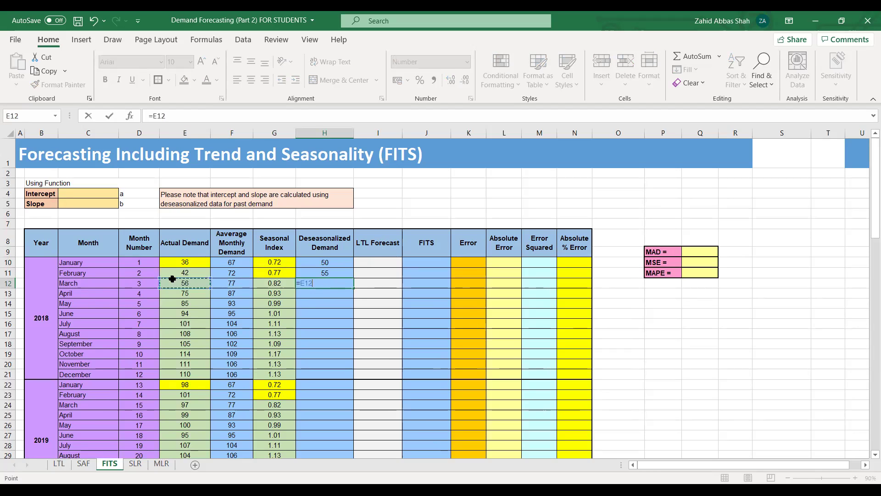
text(/)
click(278, 283)
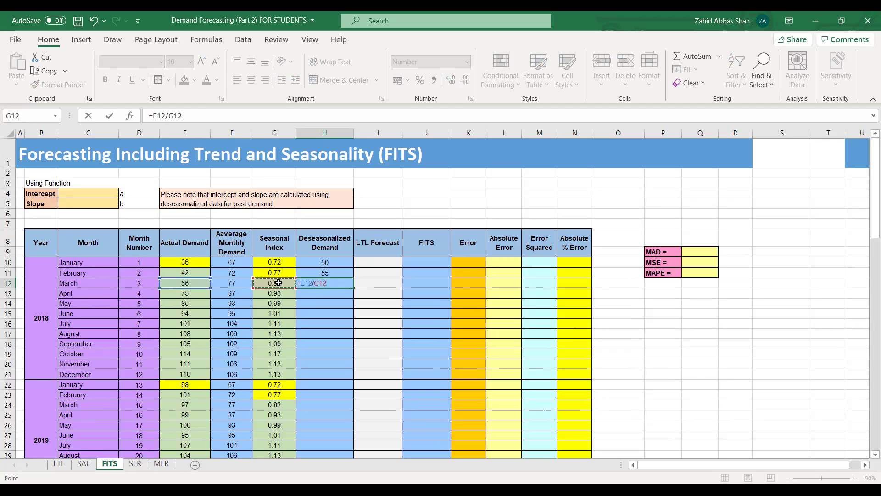
key(Return)
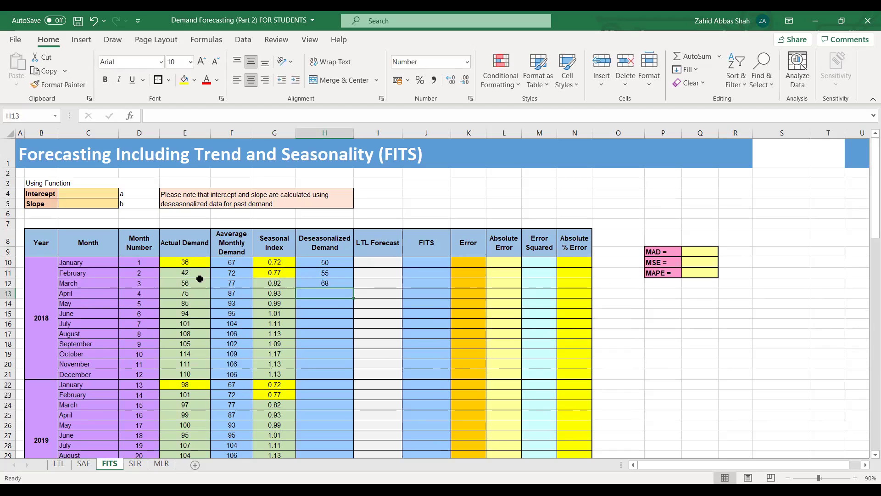
Fill the deseasonalized demand formula from H12 down to December 2019 in H33.
click(330, 283)
drag(356, 297, 350, 331)
click(325, 285)
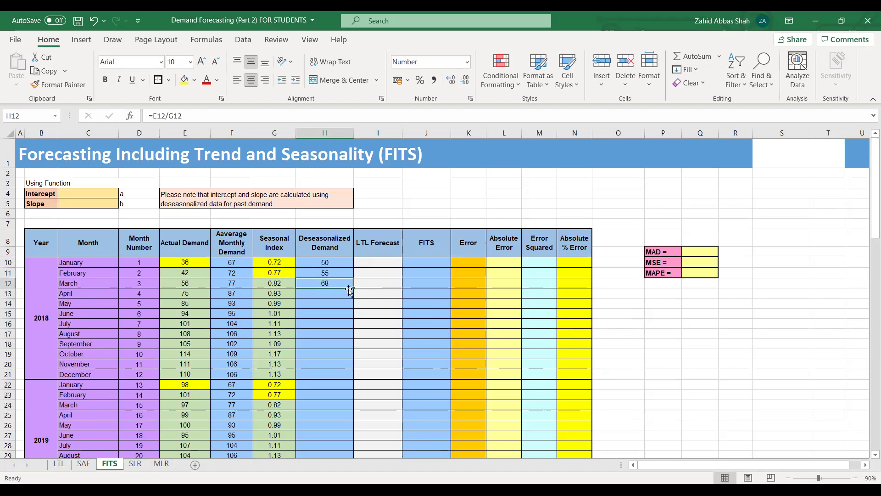
drag(352, 289, 354, 383)
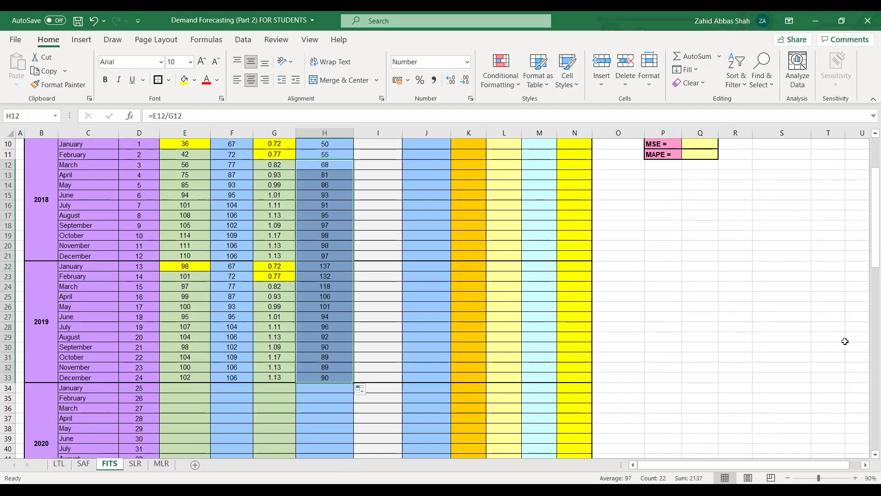
Calculate the intercept in C4 with =intercept(H10:H33,D10:D33), using deseasonalized demand against month number.
drag(874, 248, 873, 215)
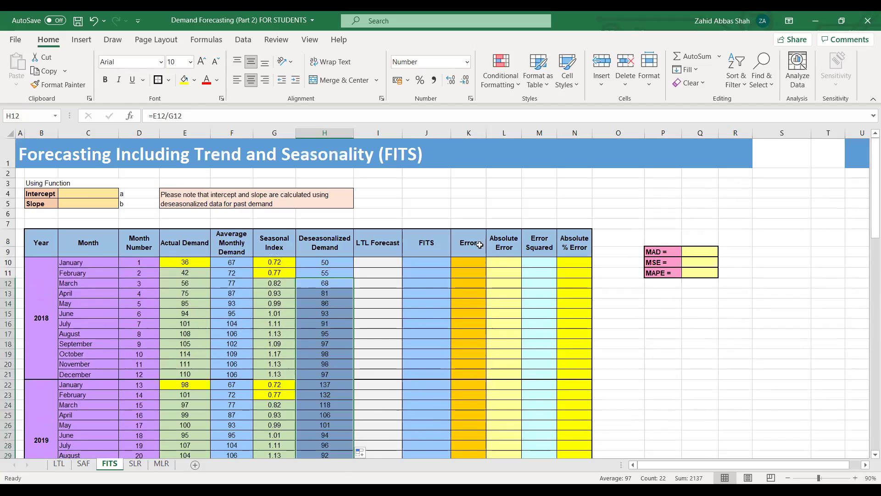
click(83, 192)
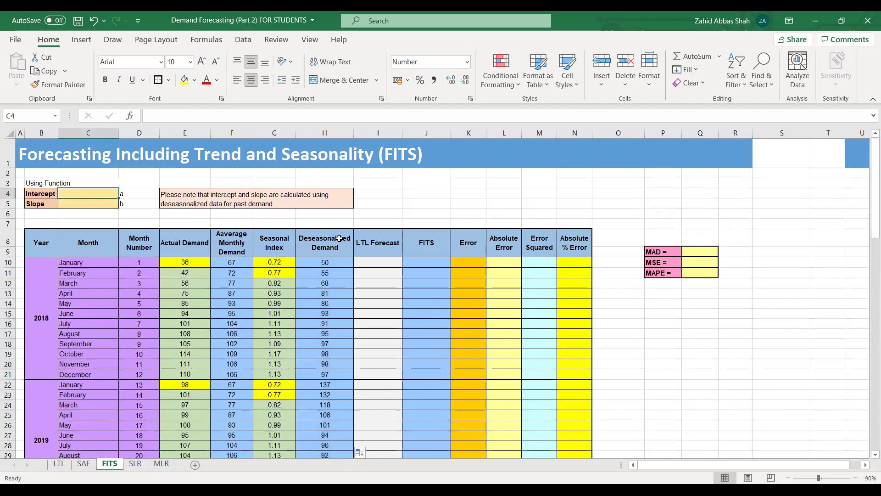
text(=)
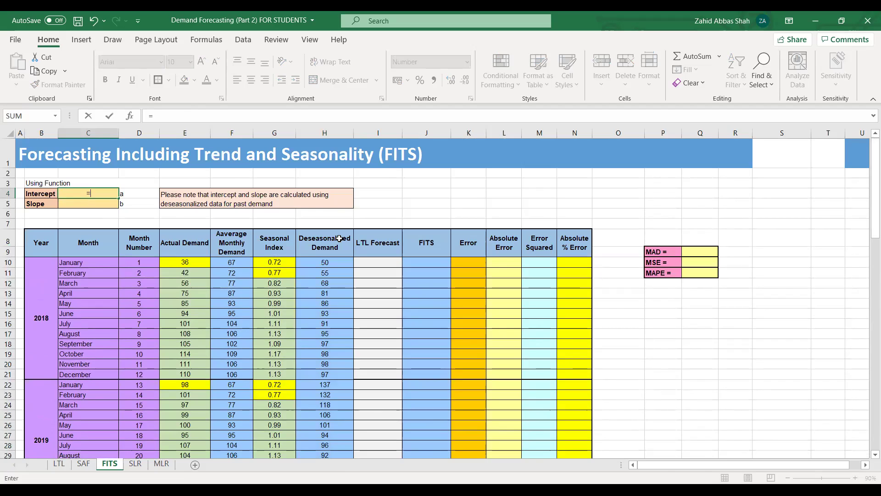
text(intercept()
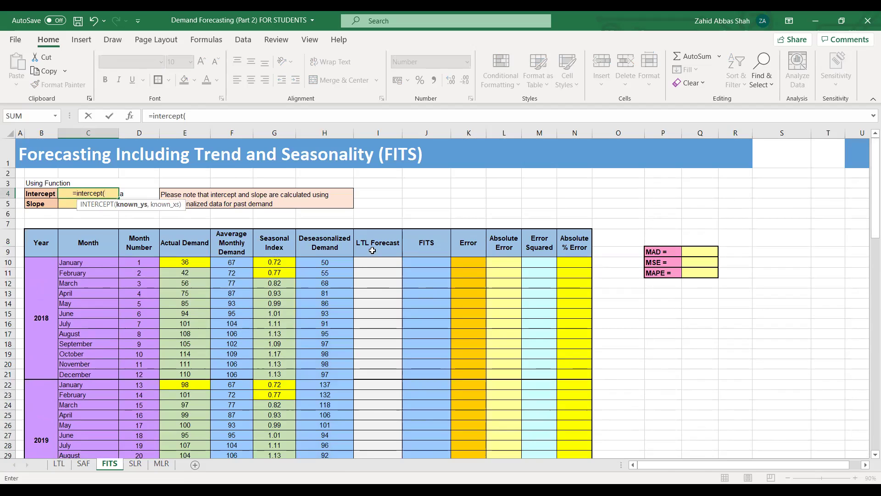
click(320, 264)
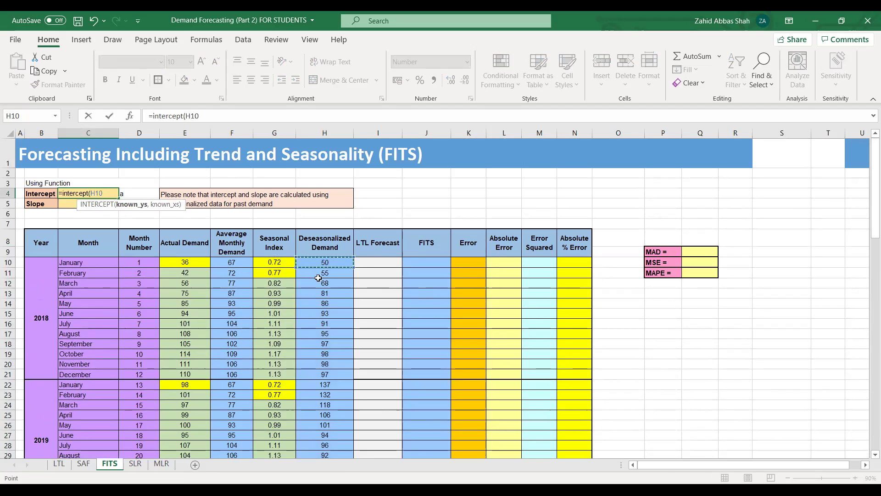
drag(329, 395, 331, 379)
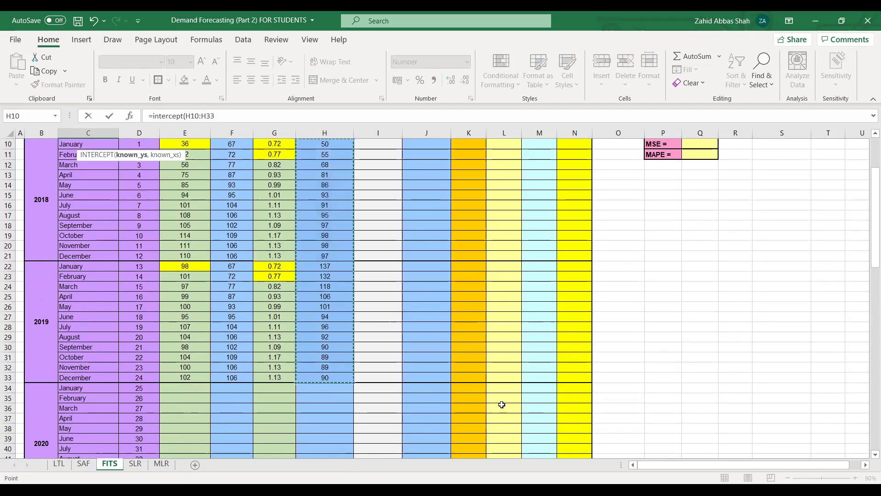
text(,)
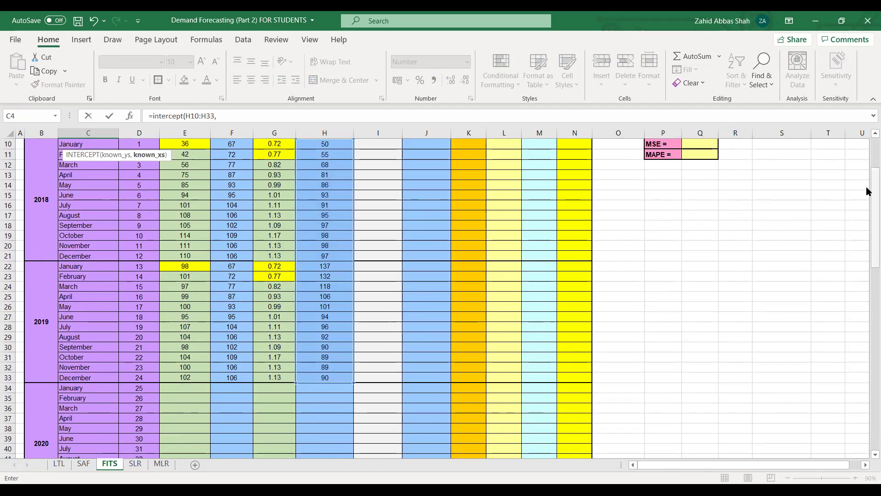
scroll(867, 191, up, 3)
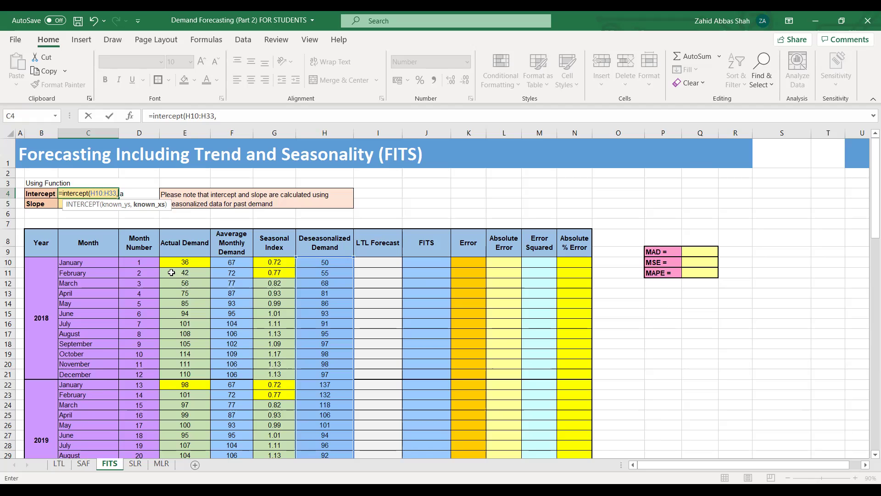
click(139, 262)
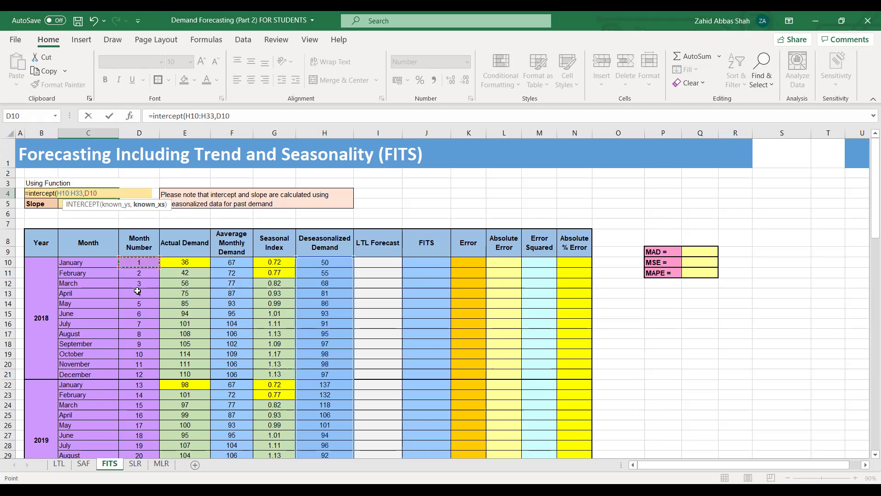
drag(140, 475, 139, 380)
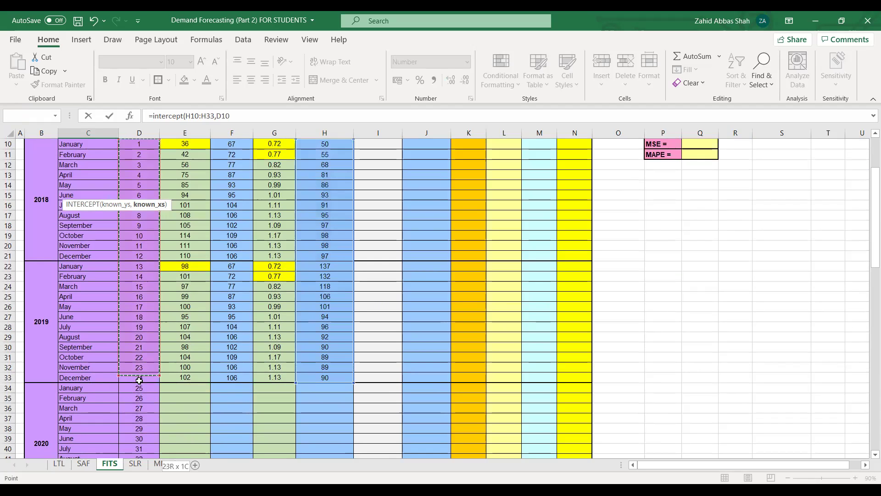
text())
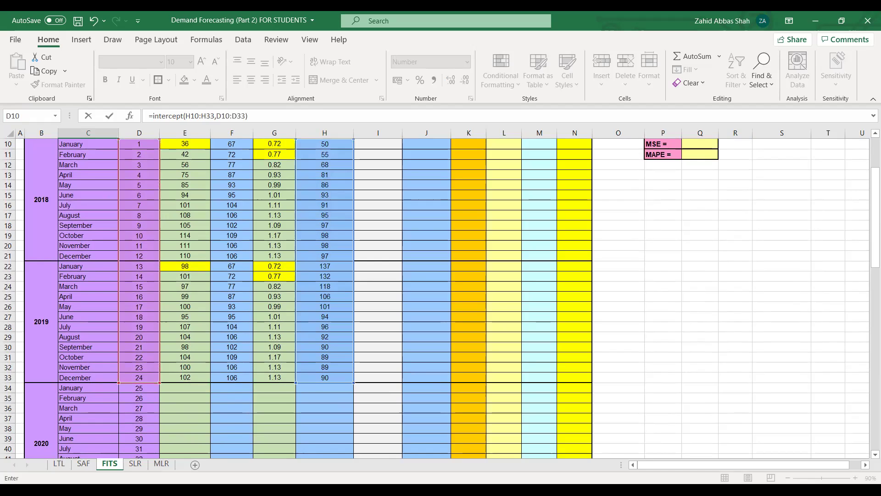
key(Return)
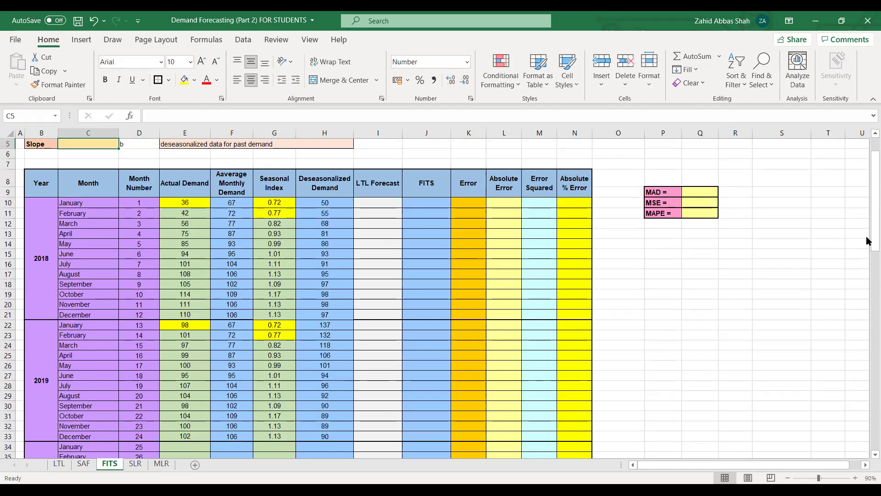
Calculate the slope in C5 with =slope(H10:H33,D10:D33), using deseasonalized demand against month number.
scroll(869, 214, up, 2)
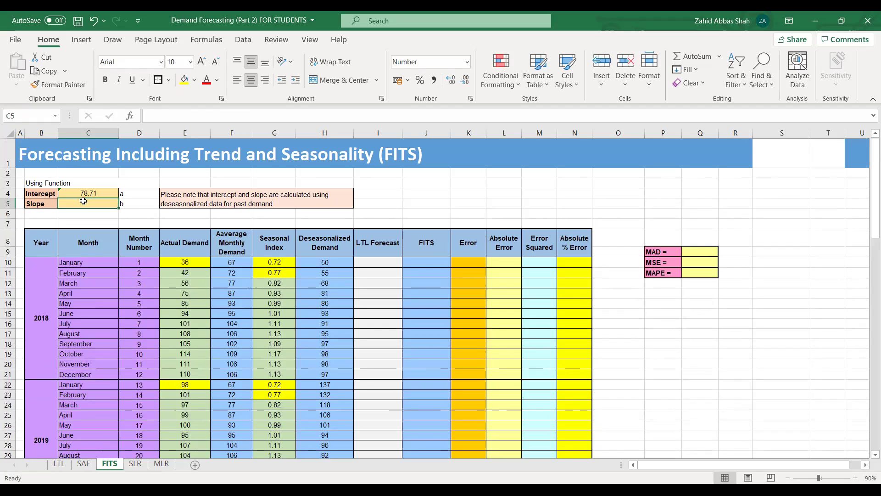
text(=)
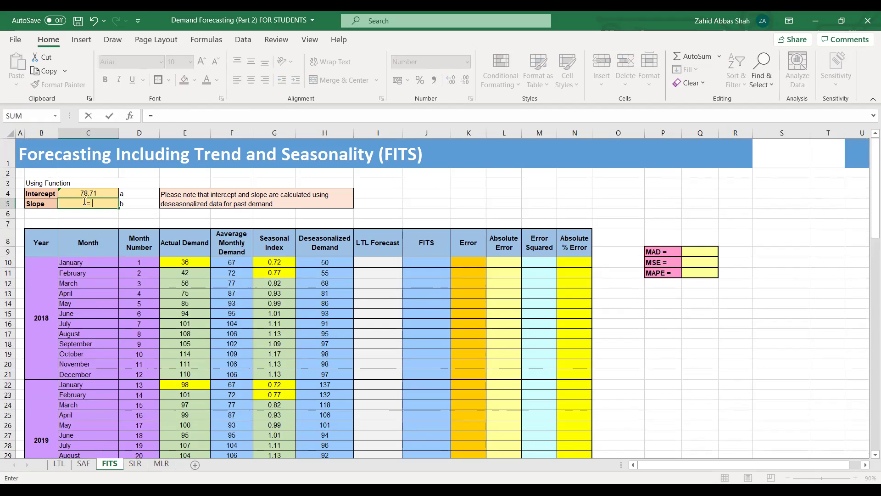
text(slope()
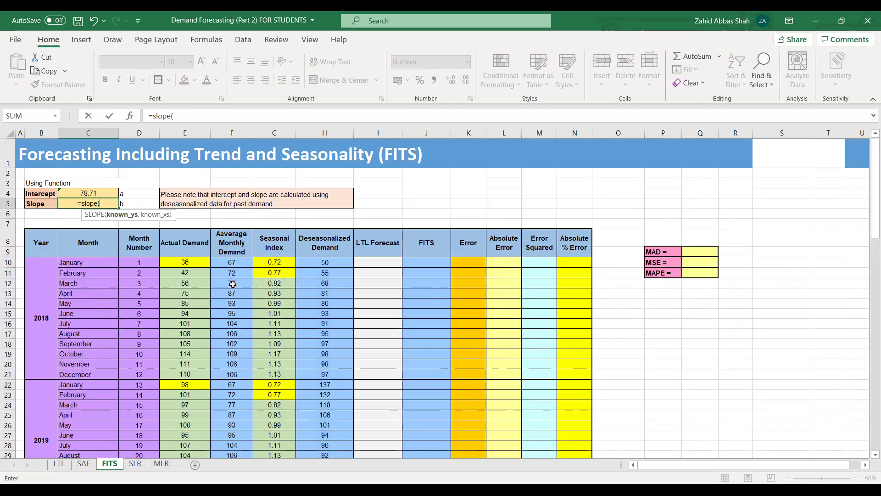
click(323, 262)
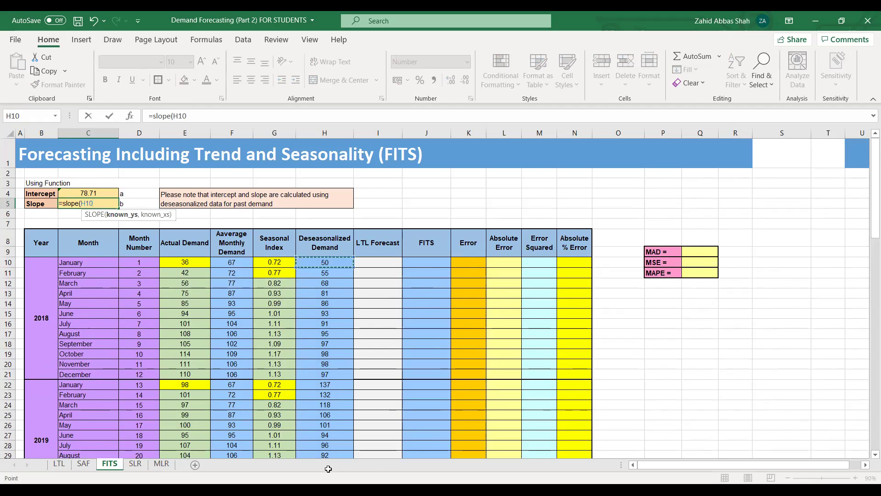
drag(328, 468, 333, 388)
text(,)
click(147, 154)
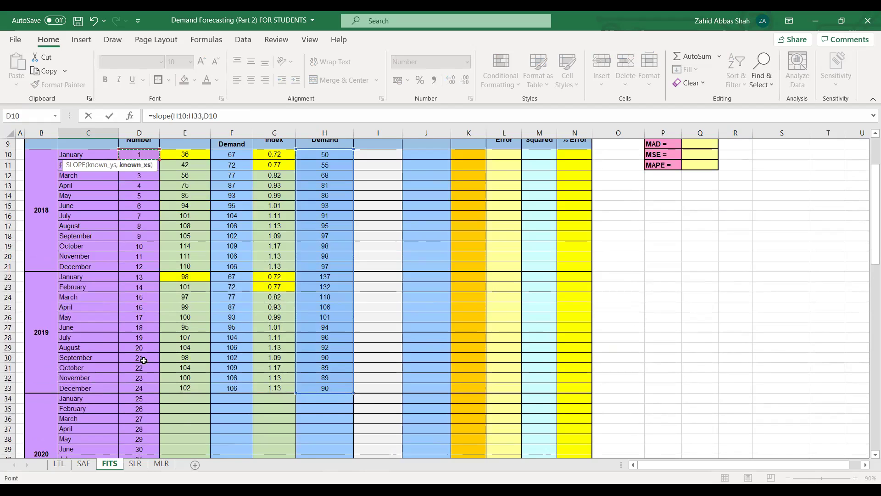
drag(142, 385, 139, 154)
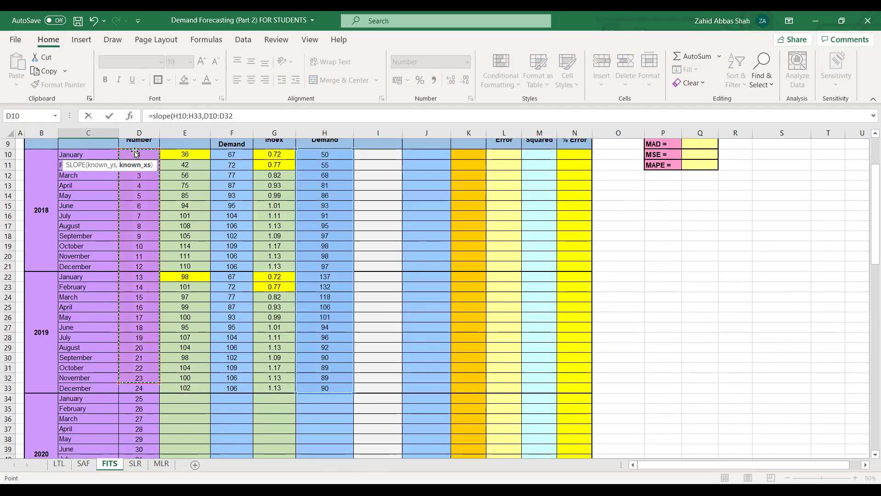
click(139, 155)
shift+click(139, 387)
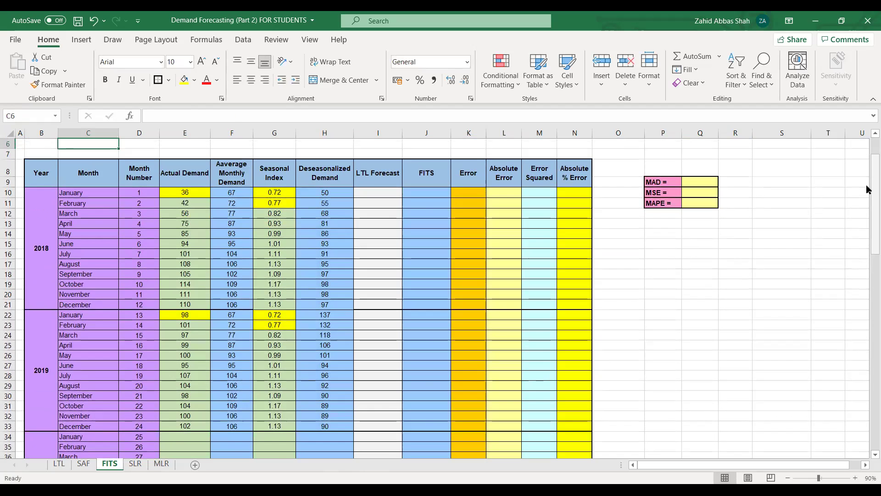
Enter =C4+C5*D10 in I10 to calculate the LTL forecast for January 2018.
scroll(869, 189, up, 2)
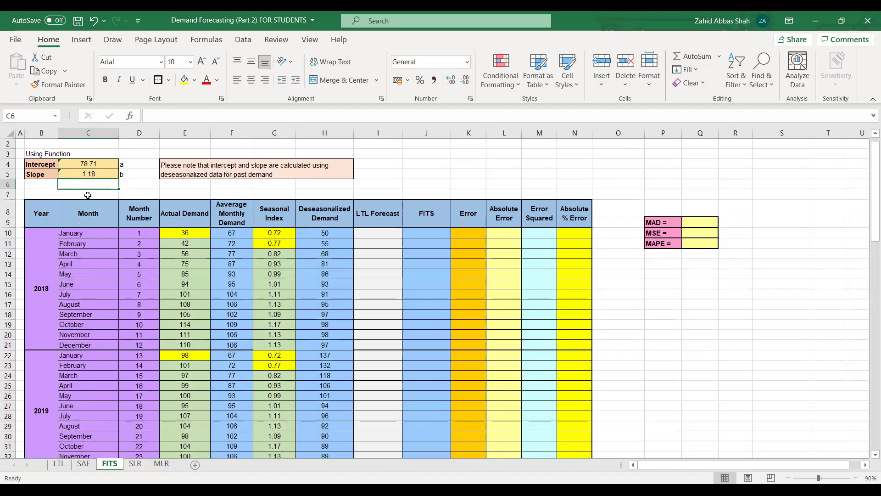
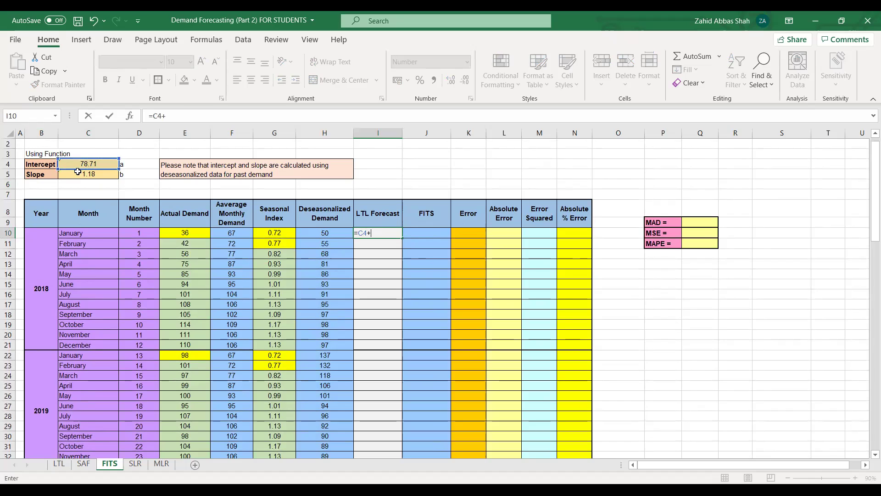
click(77, 174)
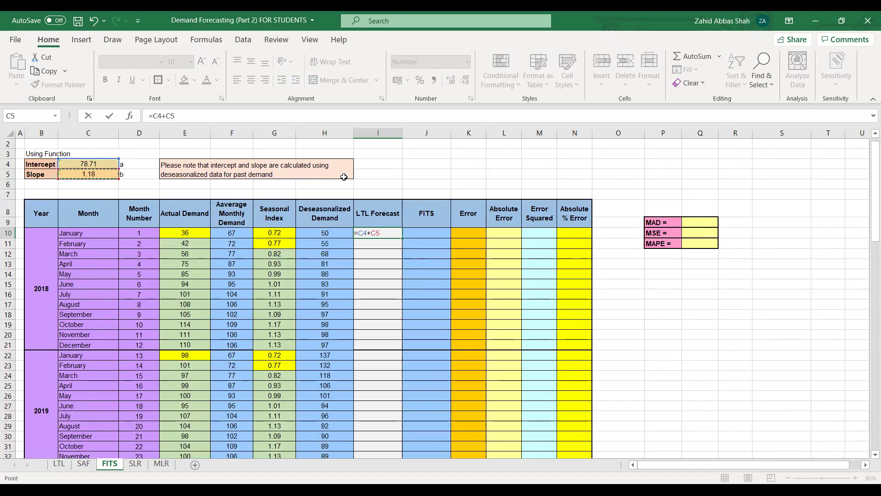
text(*)
click(139, 231)
key(Return)
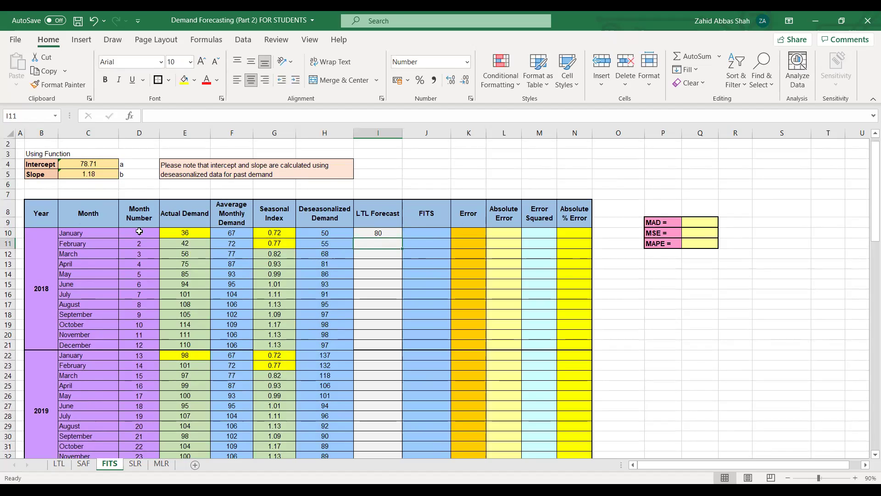
Make the C4 and C5 references in I10 absolute and fill the LTL forecast formula down to December 2019 in I33.
click(369, 233)
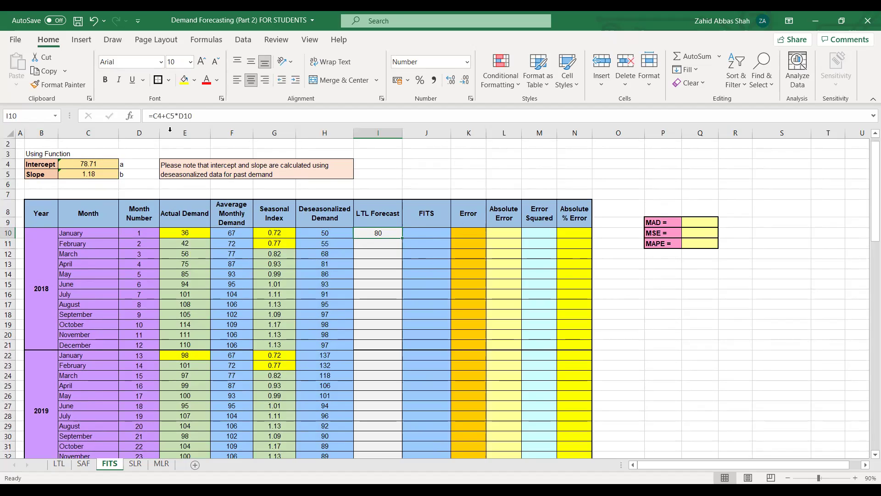
click(160, 116)
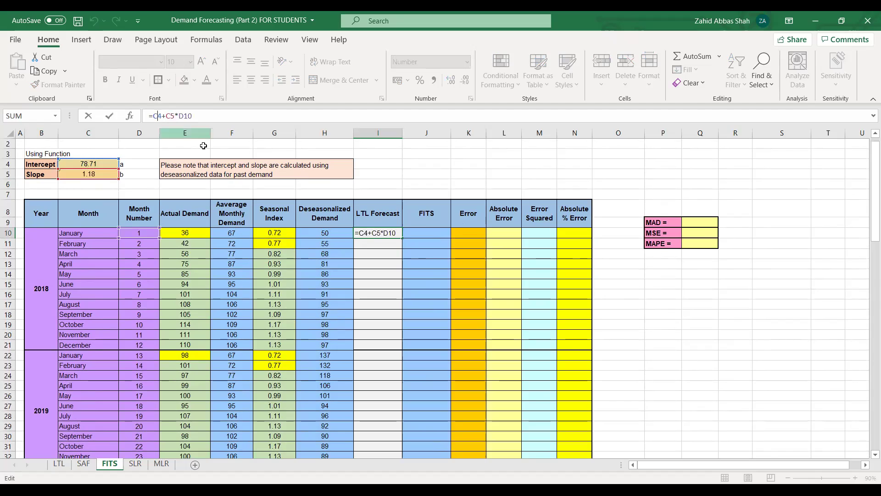
key(F4)
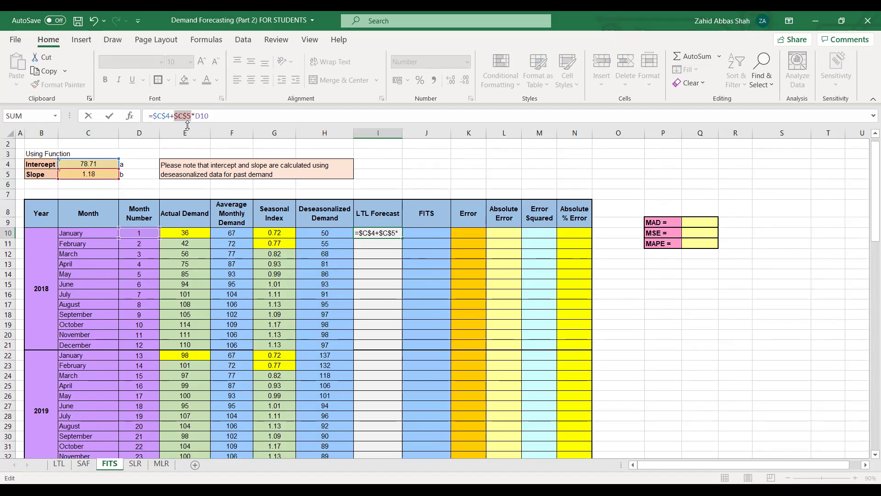
key(Return)
click(379, 233)
drag(404, 240, 402, 382)
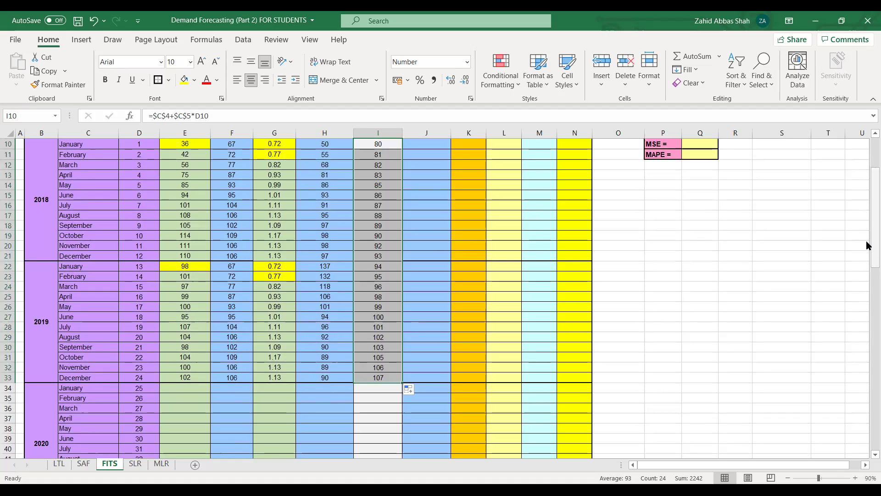
Enter =I10*G10 in J10 to calculate the FITS forecast for January 2018.
scroll(867, 241, up, 3)
click(427, 260)
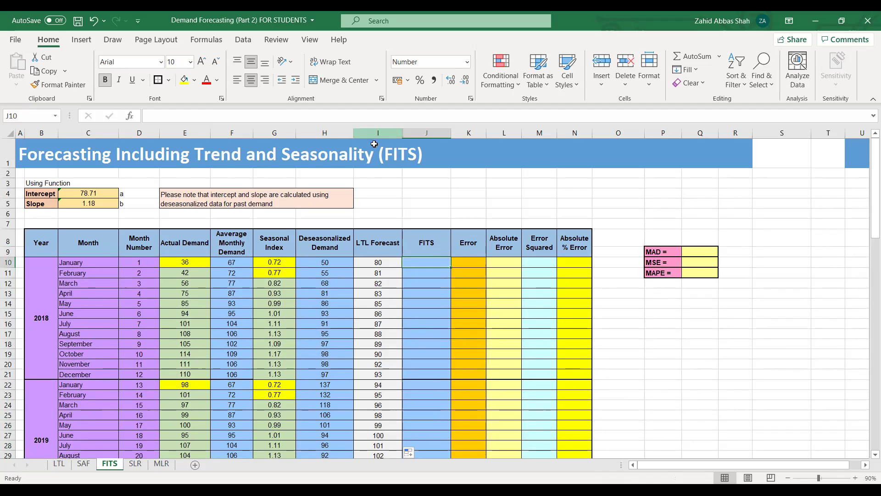
drag(375, 262, 377, 415)
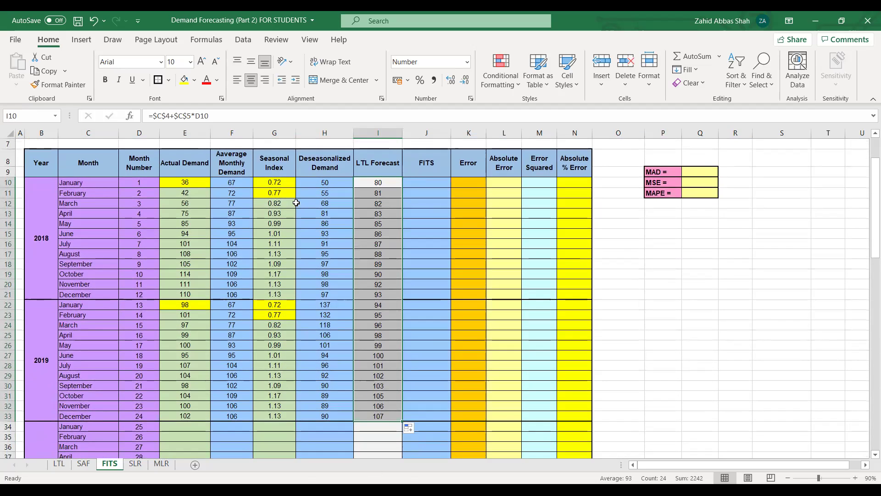
scroll(867, 211, up, 1)
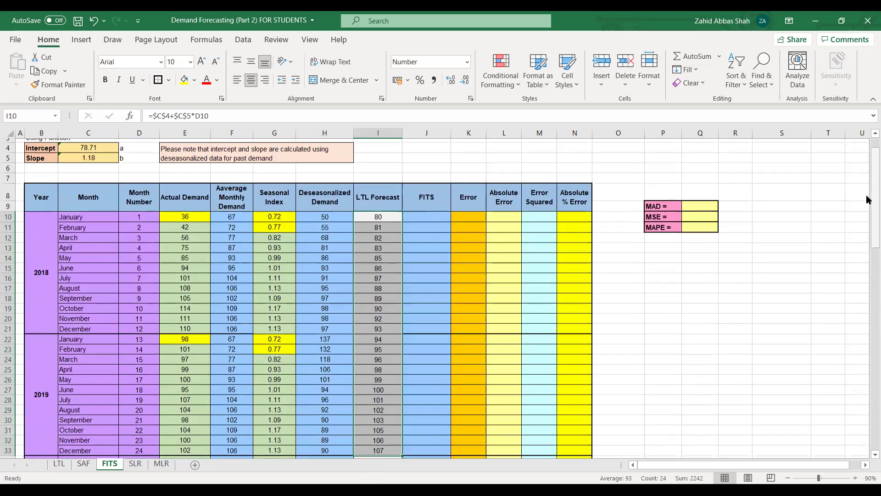
click(423, 212)
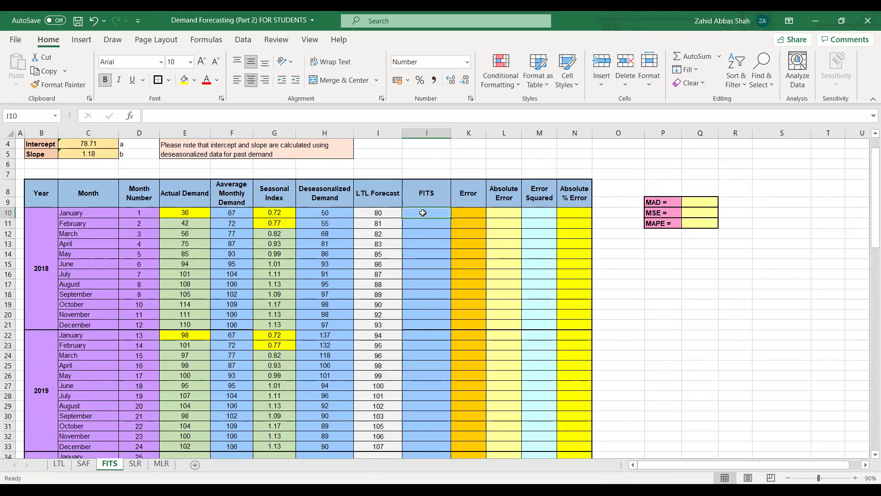
text(=)
click(385, 212)
text(*)
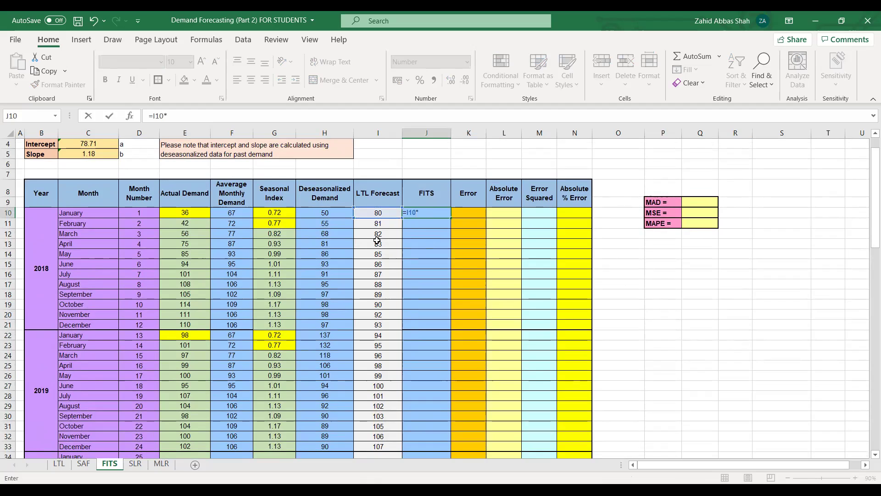
click(265, 212)
key(Return)
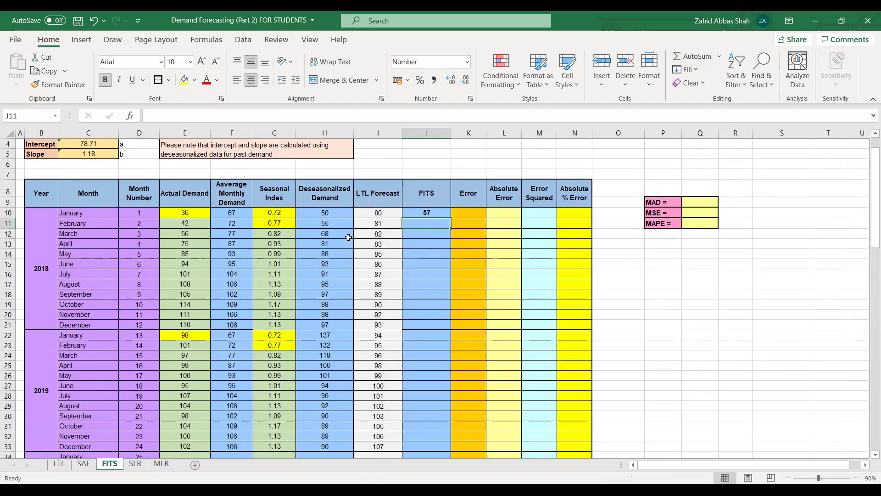
Fill the FITS formula from J10 down to December 2019 in J33.
click(438, 214)
drag(450, 217, 447, 446)
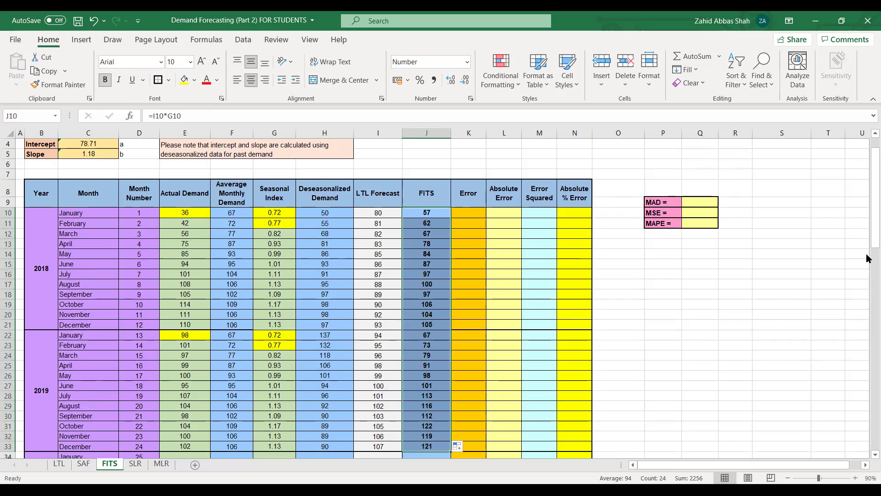
drag(867, 234, 872, 275)
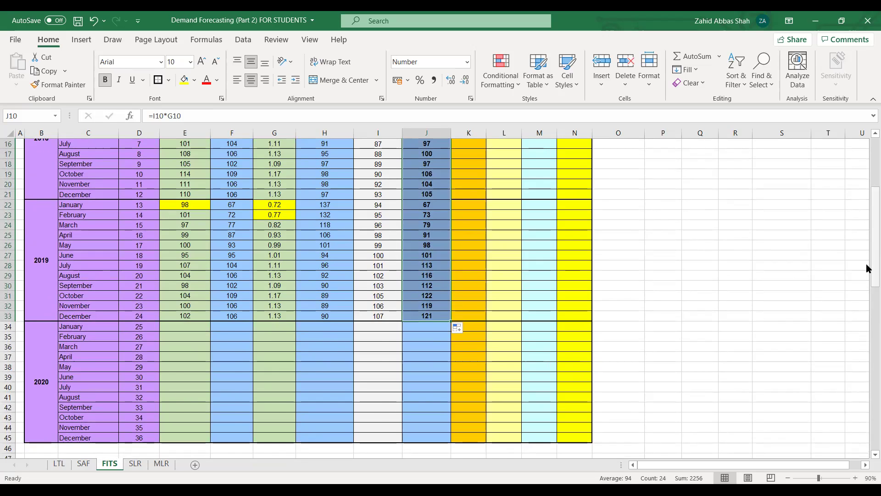
Copy the 2019 seasonal indices in G22:G33 and paste them as values into the 2020 months starting at G34.
scroll(867, 269, up, 3)
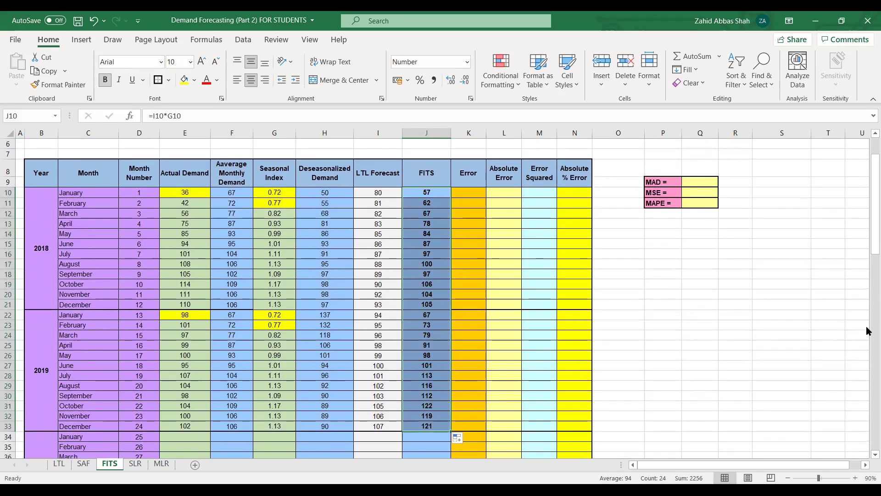
drag(868, 226, 869, 248)
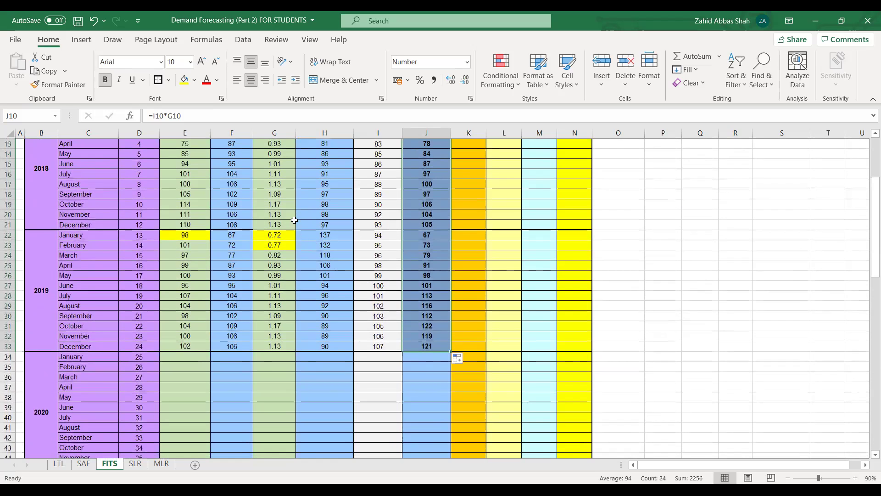
click(281, 233)
drag(282, 254, 278, 347)
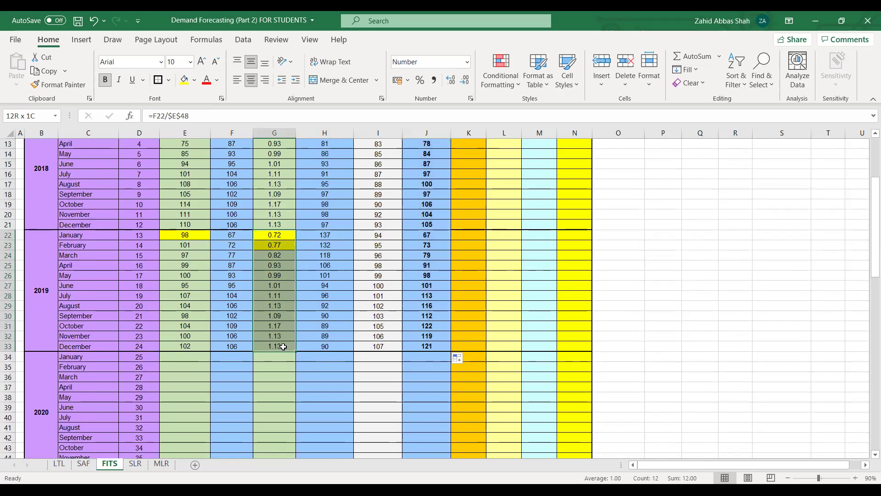
key(ctrl+c)
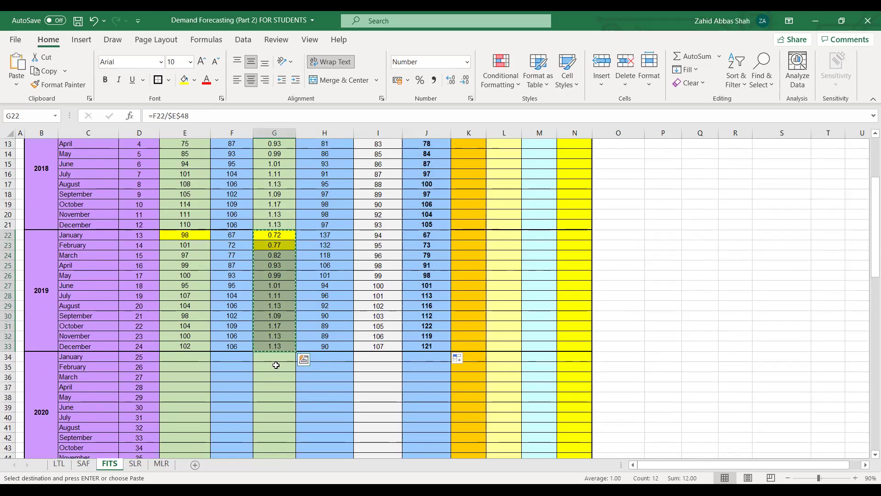
click(276, 362)
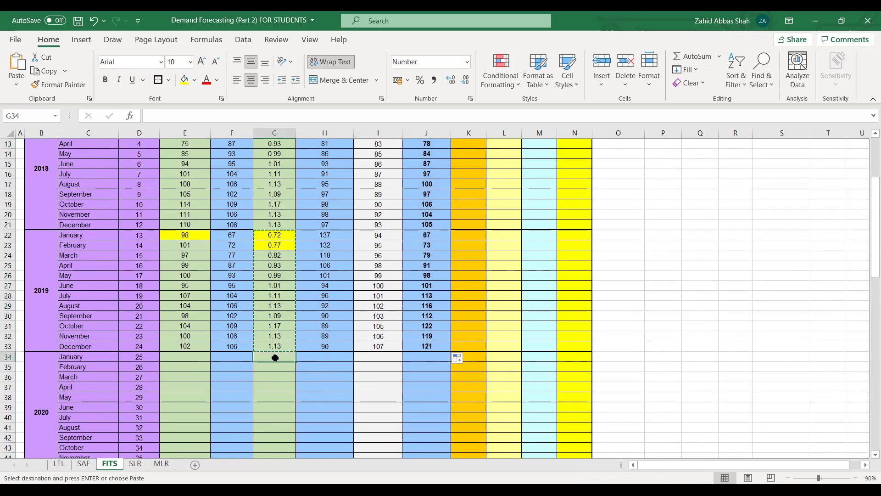
key(shift+F10)
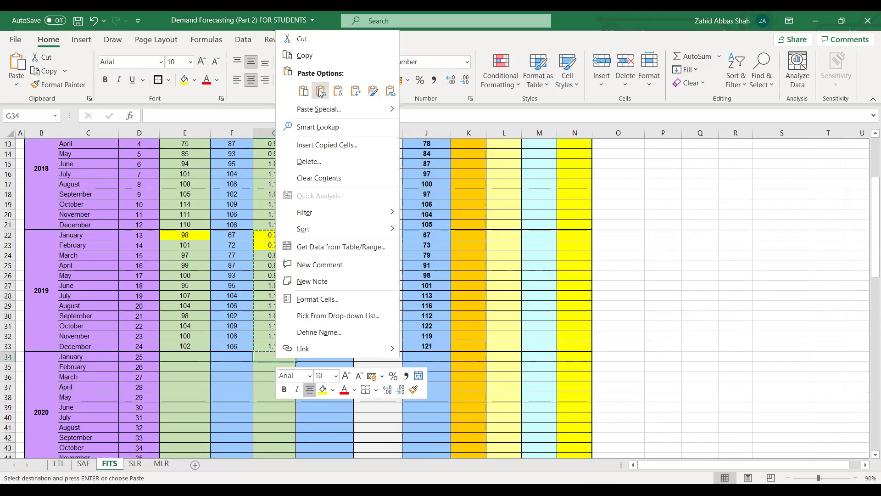
click(321, 91)
Fill the deseasonalized demand formula from H33 down to December 2020 in H45.
drag(868, 207, 865, 269)
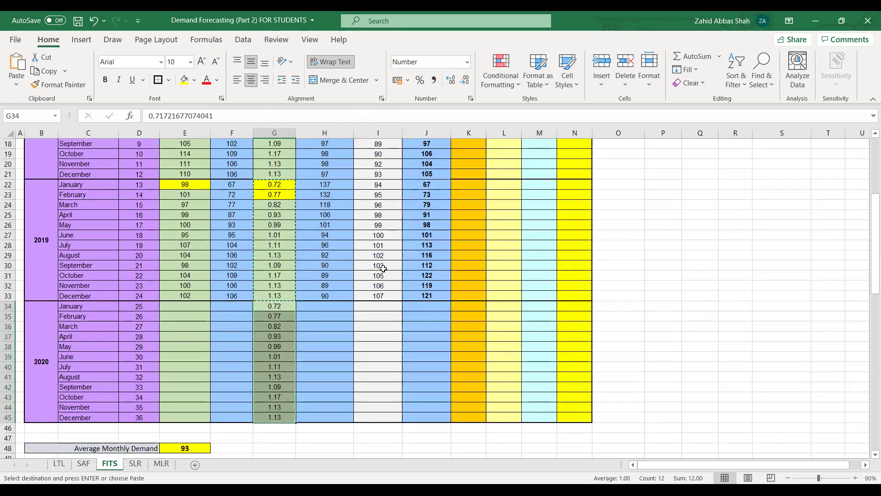
click(330, 293)
drag(354, 301, 350, 421)
click(411, 377)
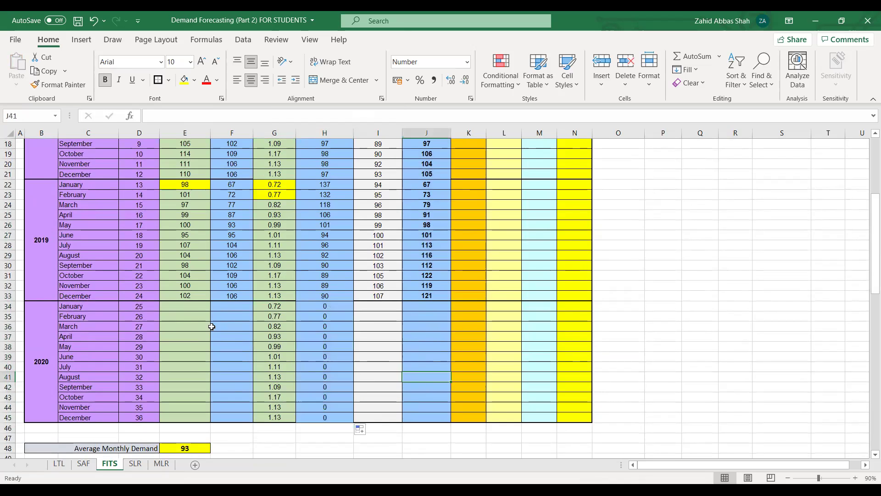
click(182, 308)
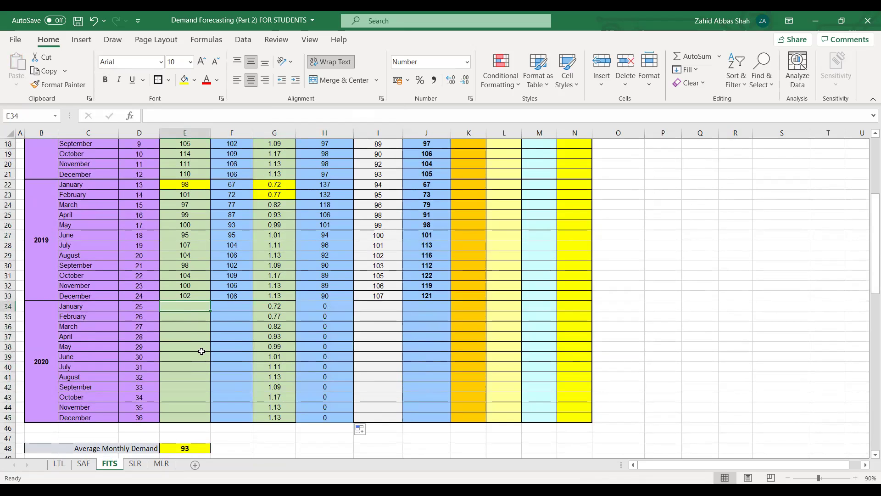
Fill the LTL forecast formula from I33 and the FITS formula from J33 down to December 2020 in row 45.
drag(867, 283, 868, 281)
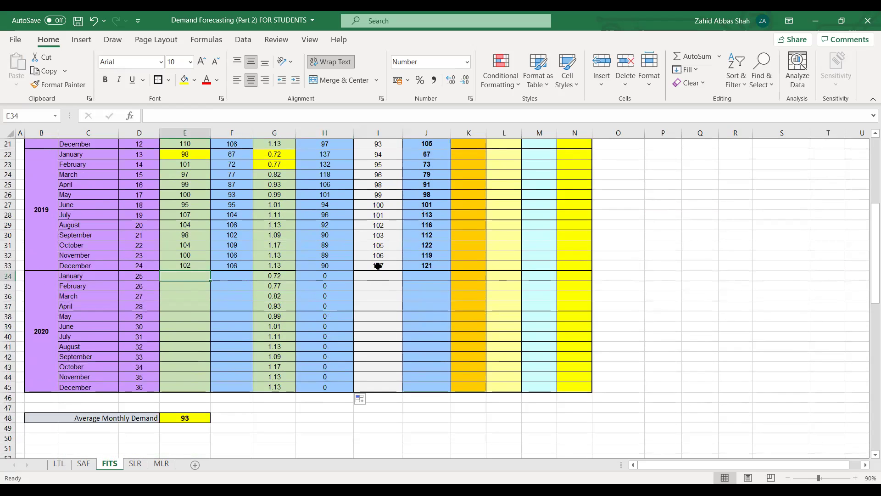
click(378, 265)
drag(401, 273, 393, 389)
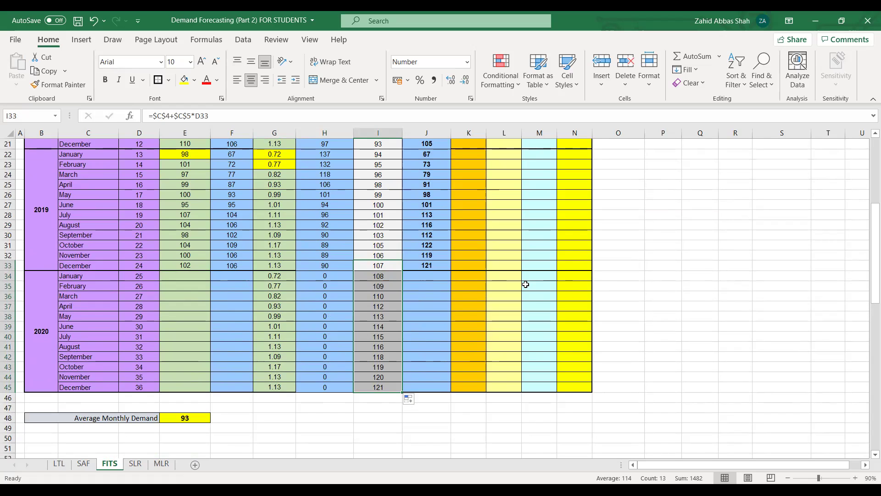
click(436, 266)
drag(451, 271, 438, 389)
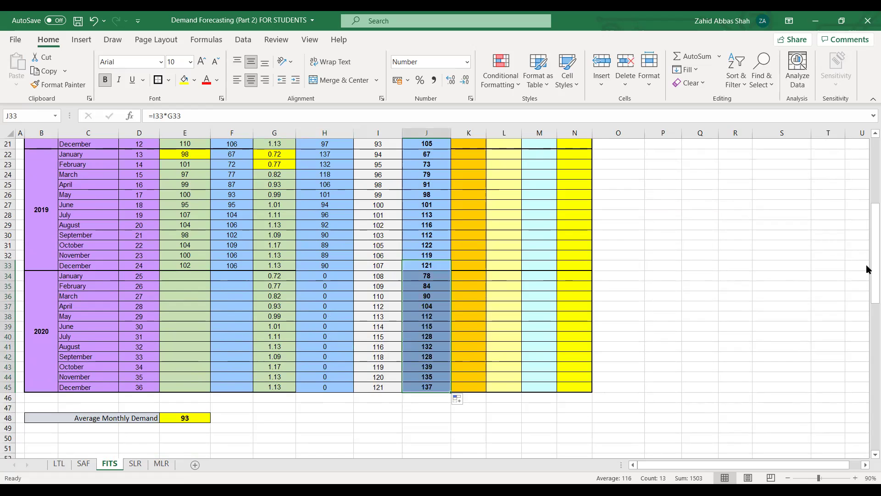
Highlight the 2020 FITS forecasts in J34:J45 with a yellow fill.
scroll(465, 245, up, 7)
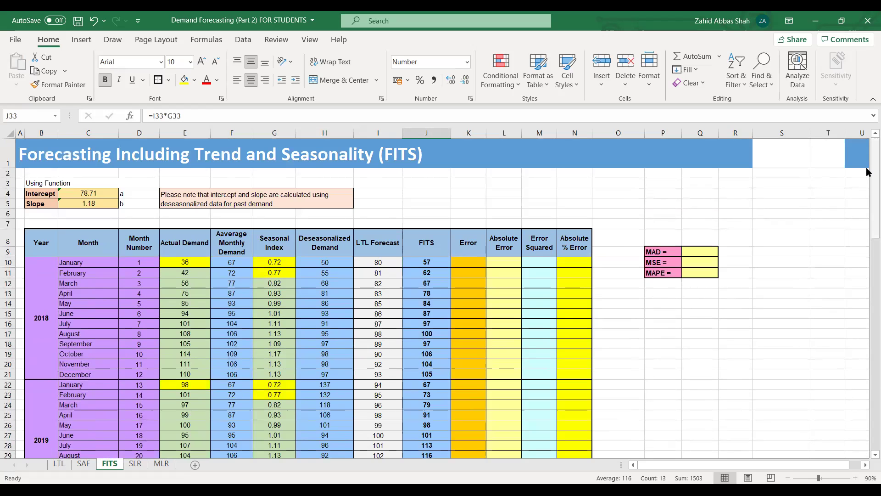
drag(875, 184, 748, 275)
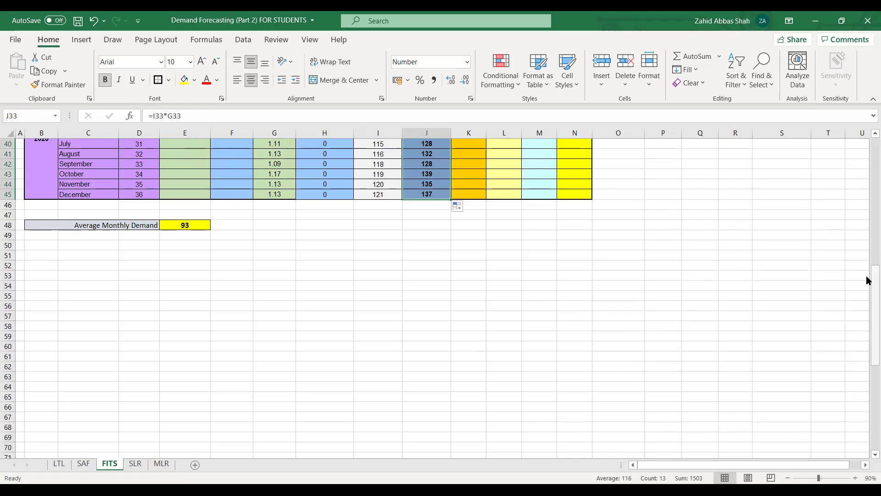
drag(867, 280, 867, 220)
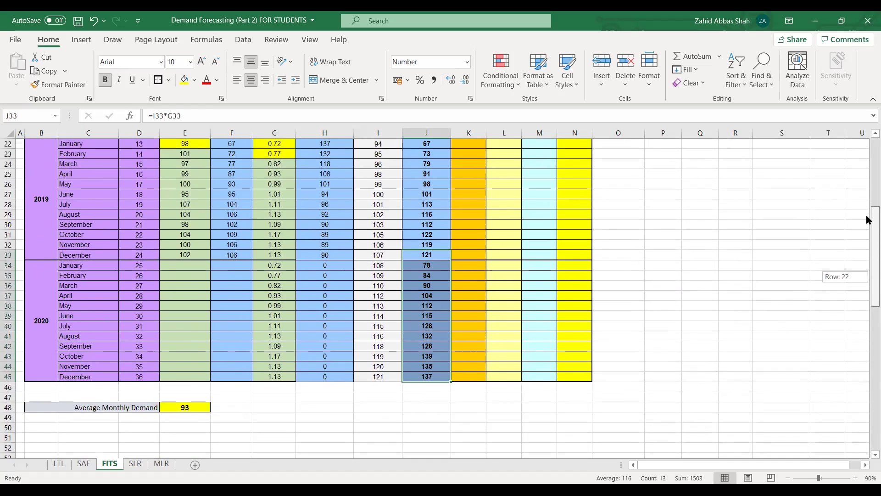
click(541, 295)
drag(415, 264, 423, 375)
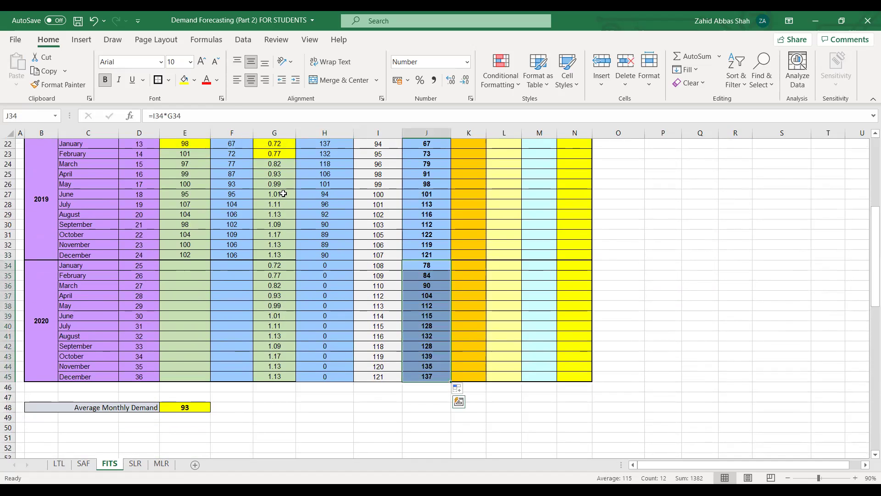
click(185, 81)
click(618, 326)
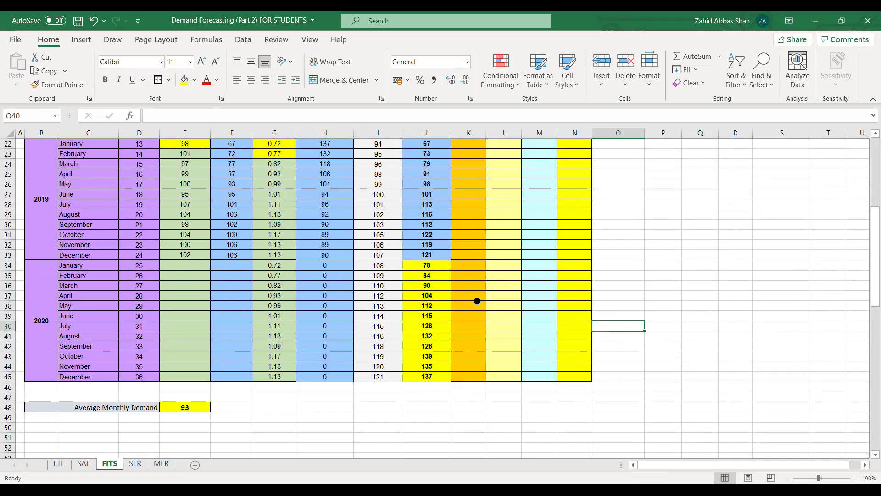
Enter the 2020 actual demand as 120 for January in E34 and 90 for February in E35.
click(192, 266)
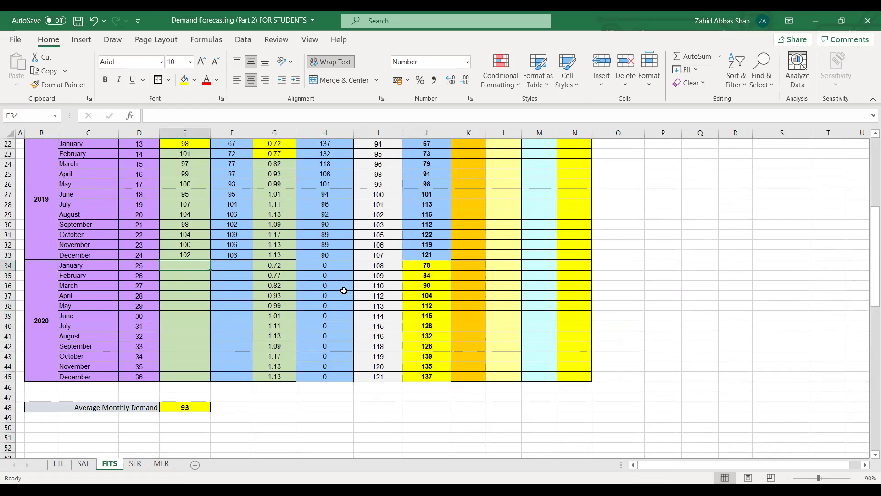
text(120)
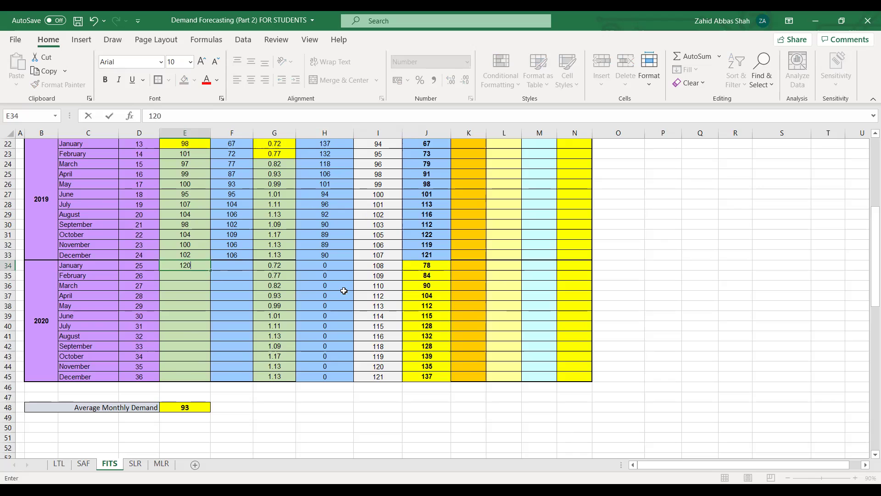
key(Return)
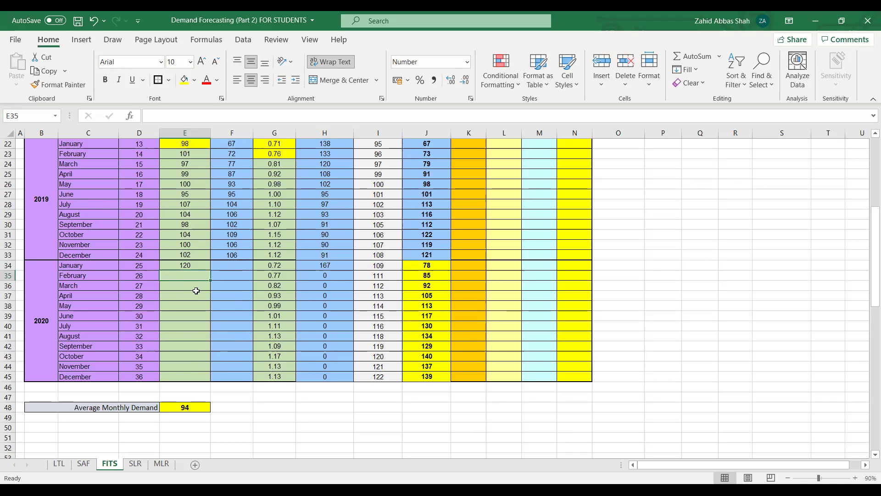
text(90)
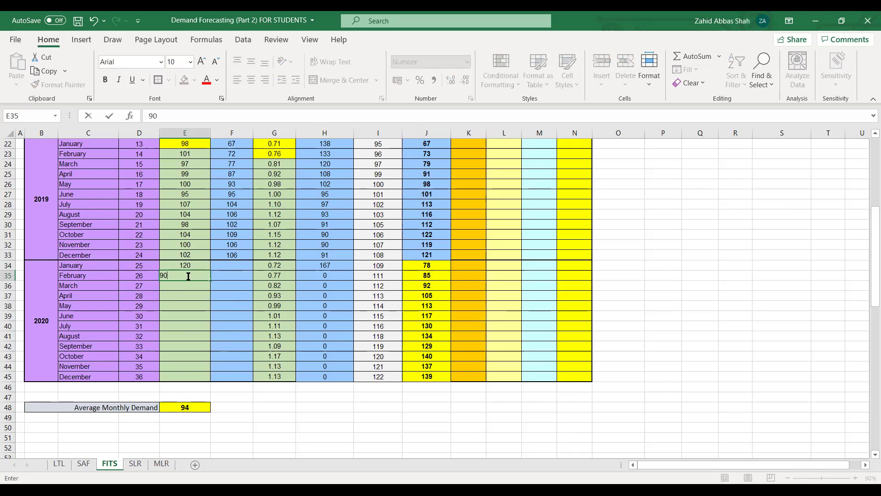
key(Return)
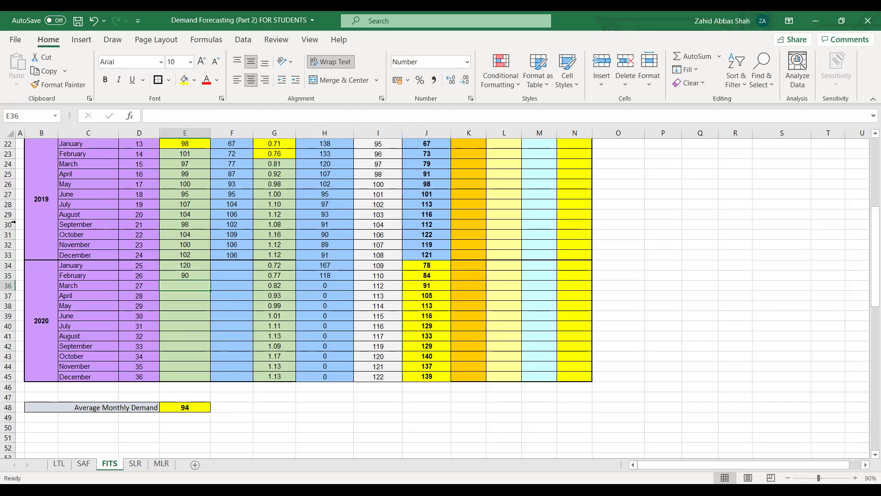
Check the intercept and slope, the empty error measure cells and the average monthly demand formula in E48.
scroll(868, 192, up, 7)
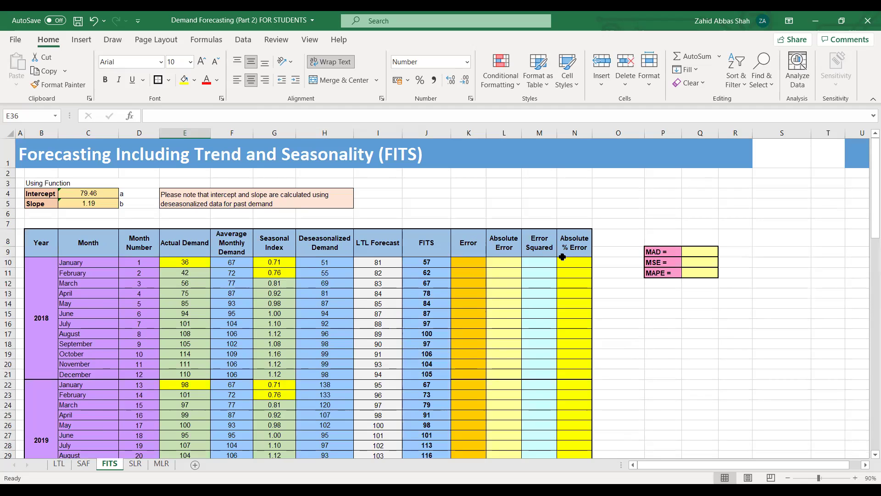
click(739, 349)
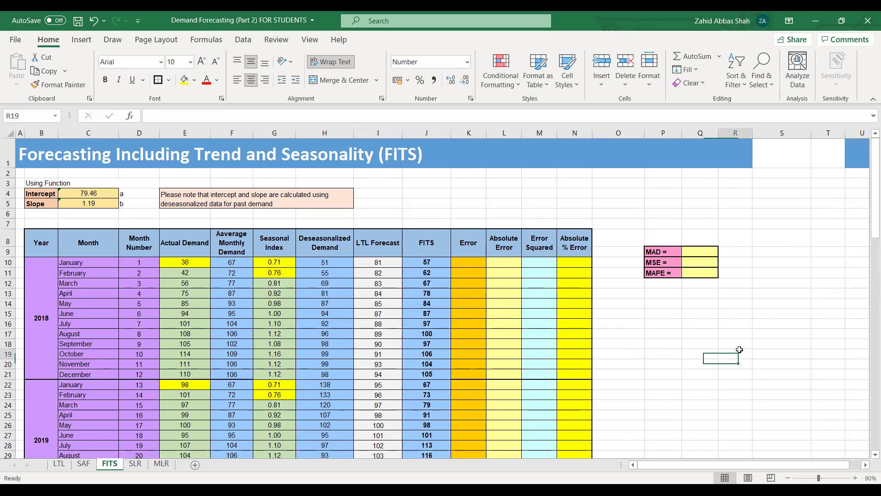
click(702, 250)
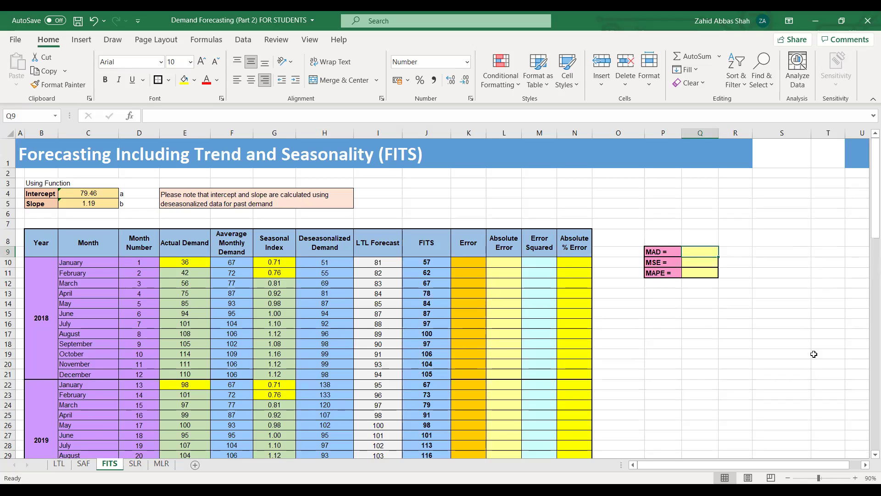
click(328, 321)
drag(875, 193, 875, 269)
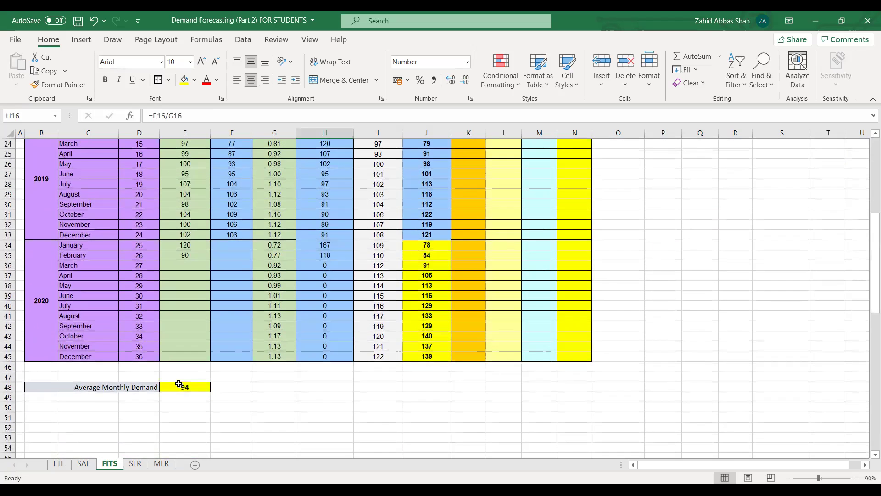
click(180, 386)
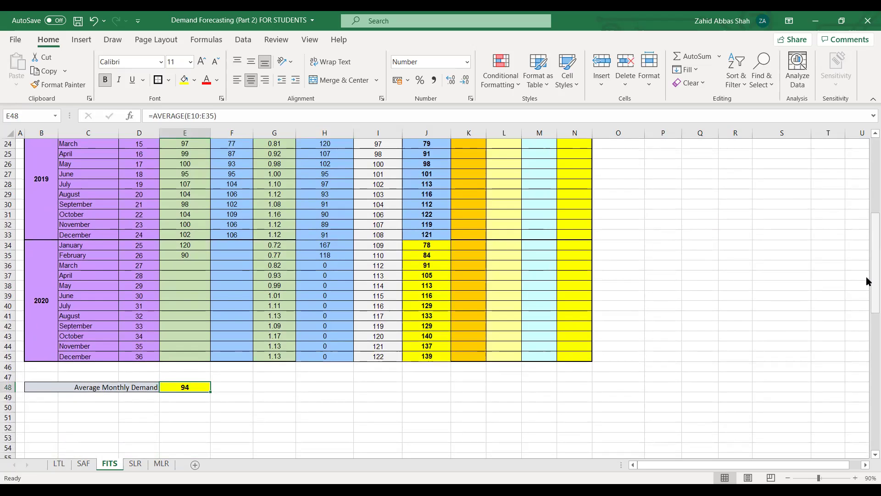
drag(867, 280, 874, 215)
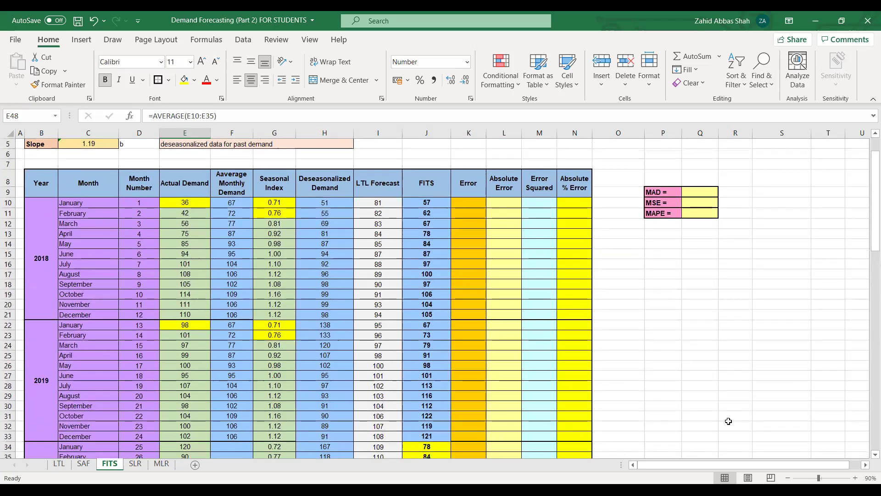
Review the 2018 formulas for average monthly demand, seasonal index, deseasonalized demand, LTL forecast and FITS.
click(230, 203)
click(231, 214)
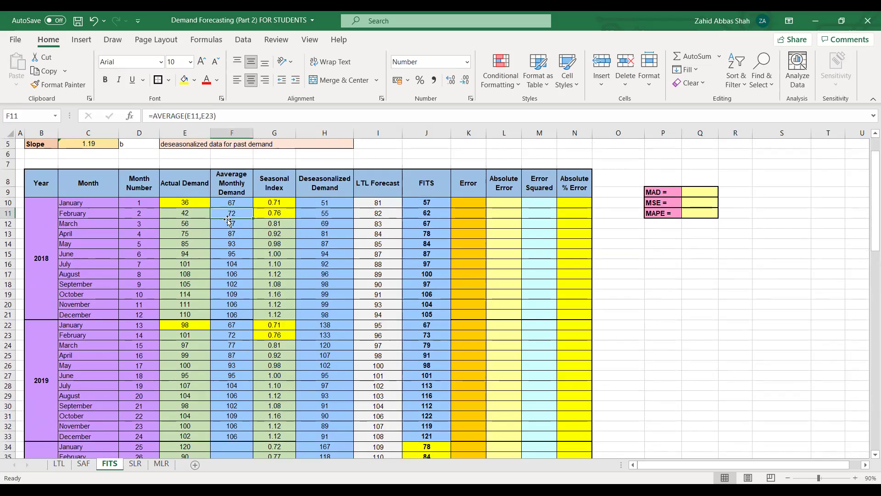
click(228, 224)
click(230, 233)
click(228, 243)
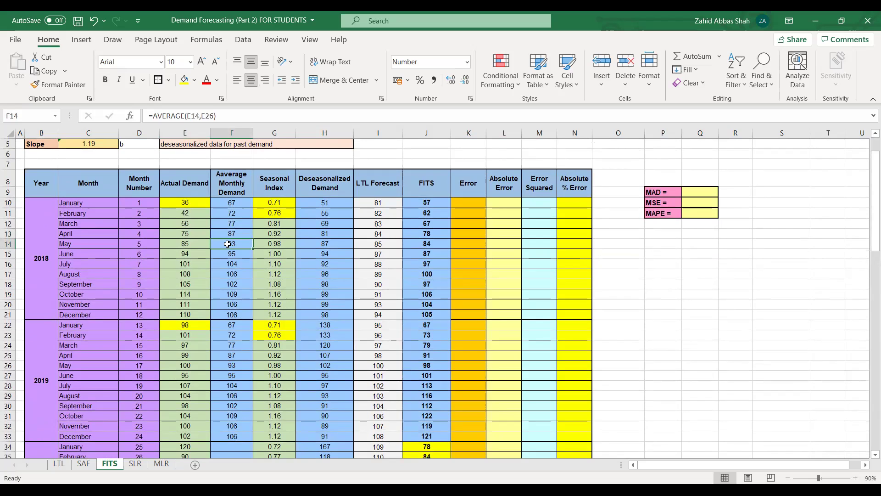
click(267, 205)
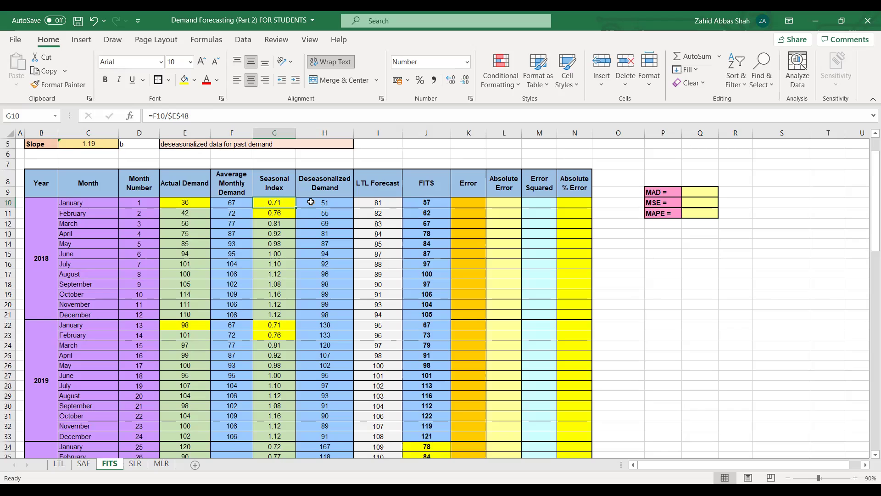
click(310, 202)
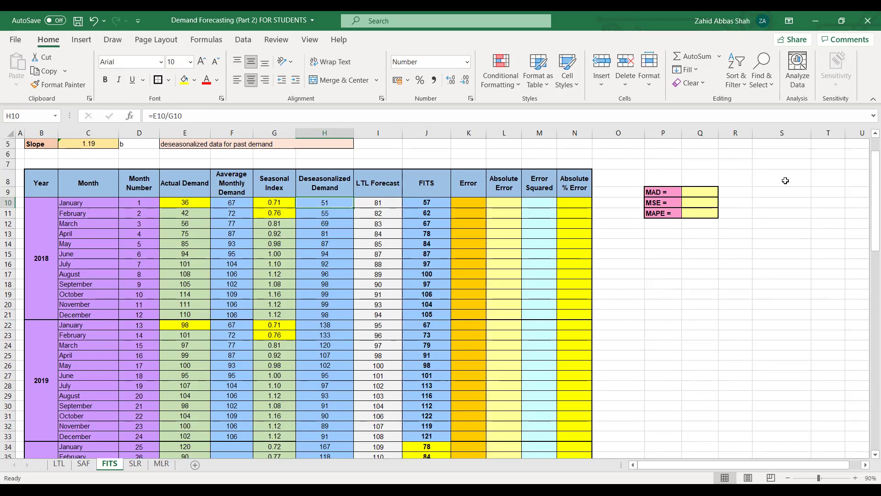
drag(872, 200, 872, 189)
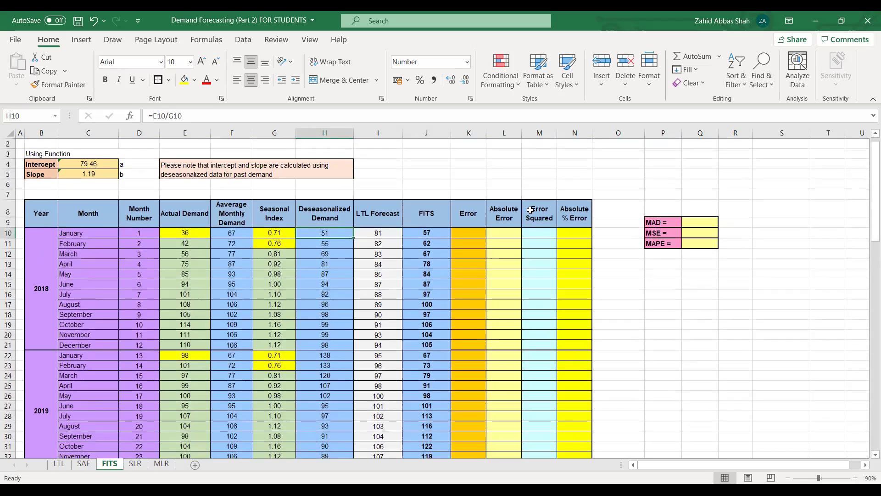
click(380, 231)
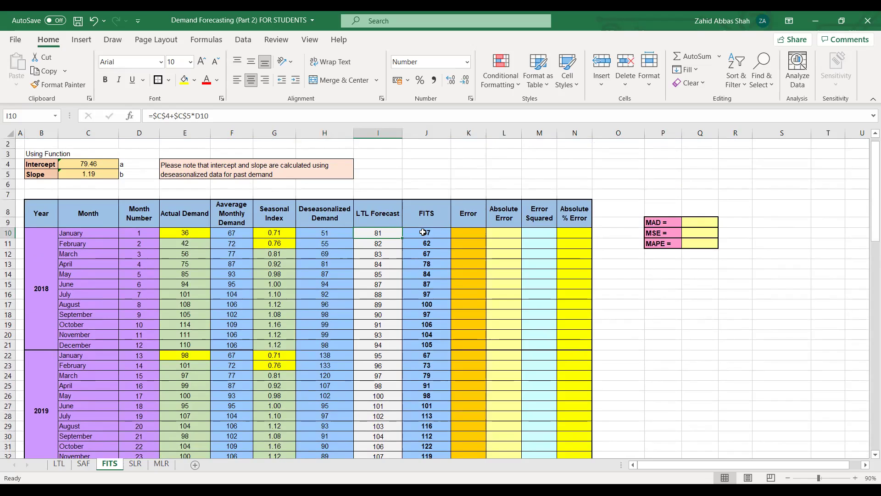
click(423, 232)
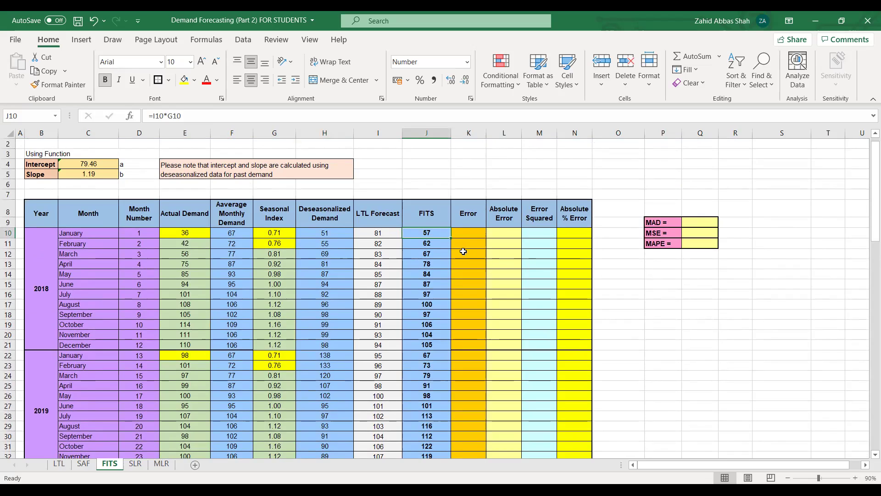
click(393, 213)
click(426, 213)
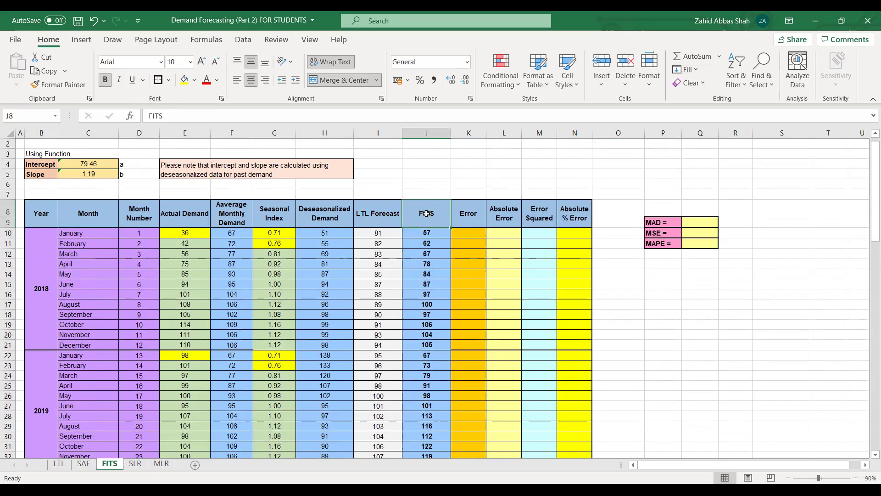